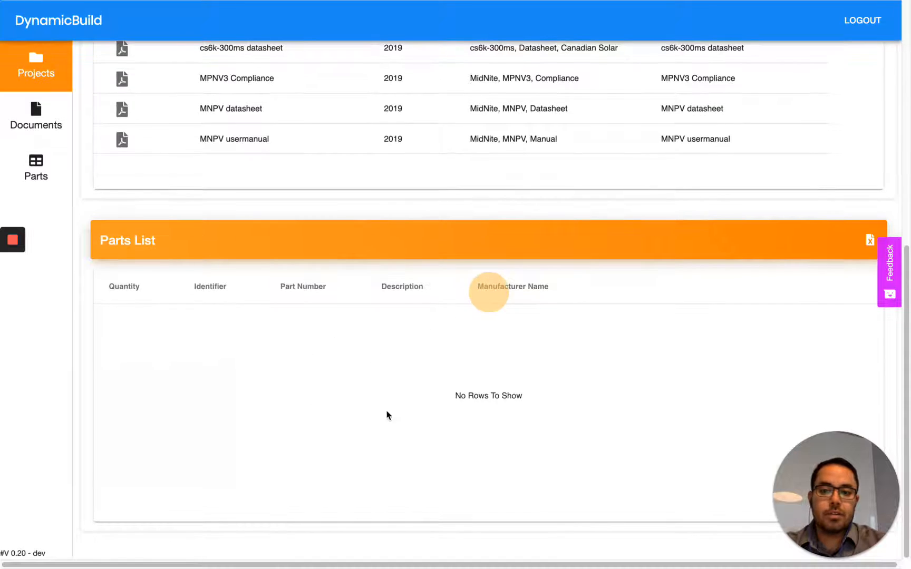
Step: Open the Solar PV Combiner Tutorial project for editing and view its PV Power Selections configuration
scroll(356, 353, "up", 2)
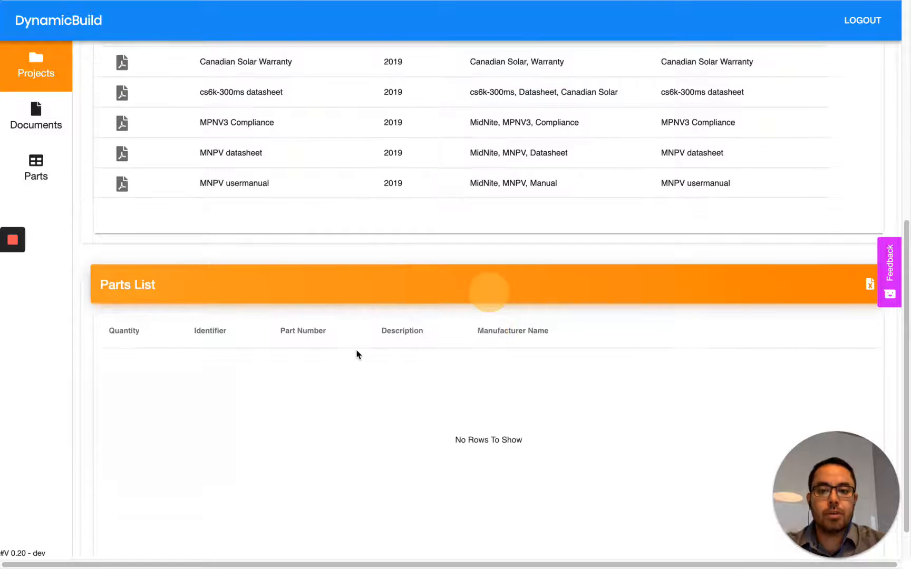
scroll(356, 354, "up", 10)
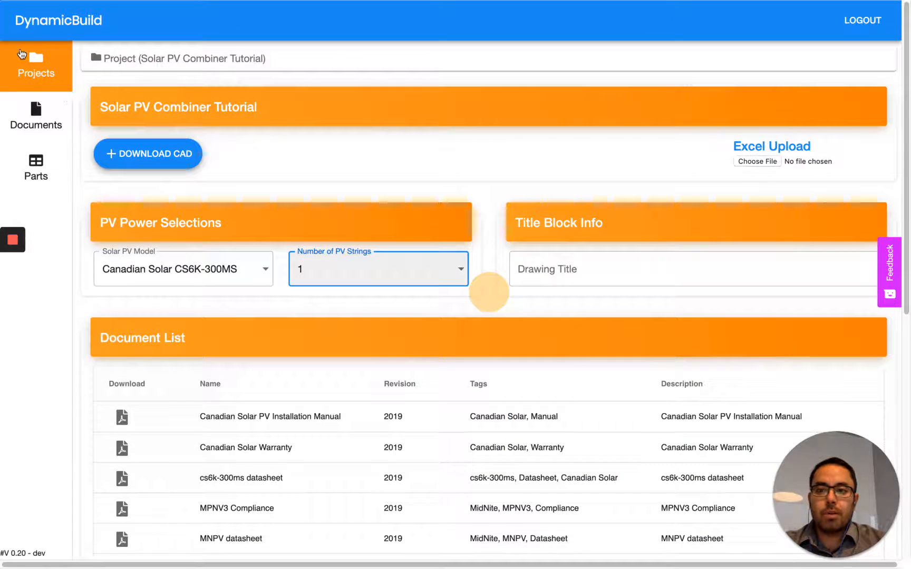
left_click(33, 63)
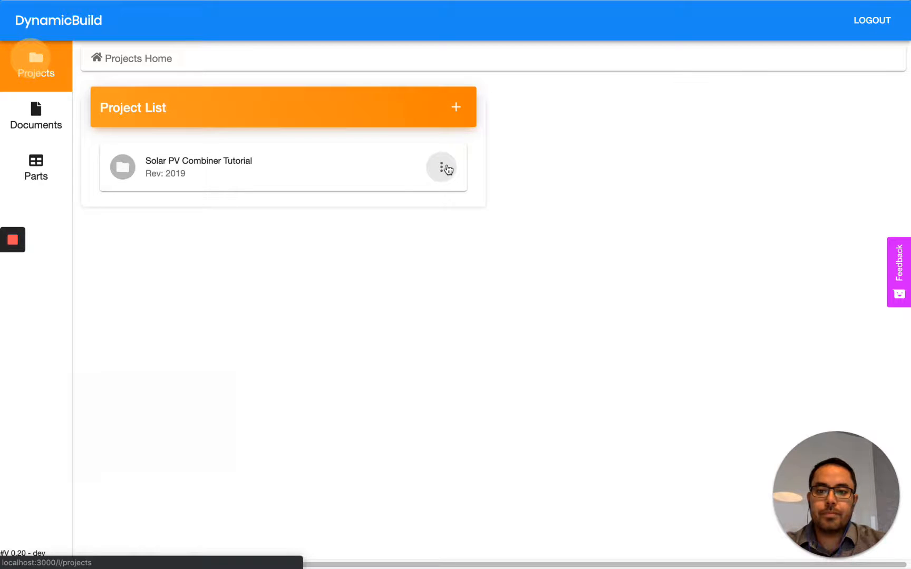
left_click(446, 167)
left_click(447, 168)
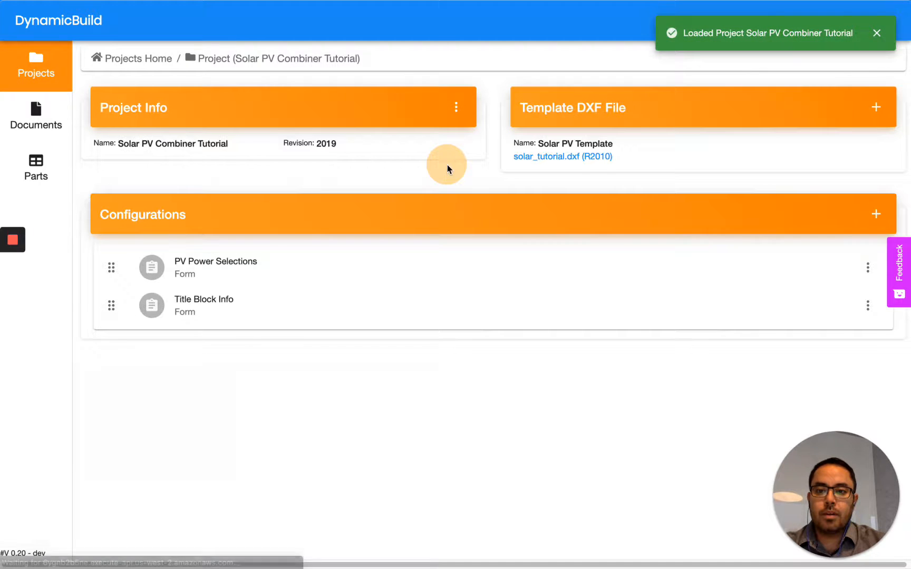
left_click(287, 271)
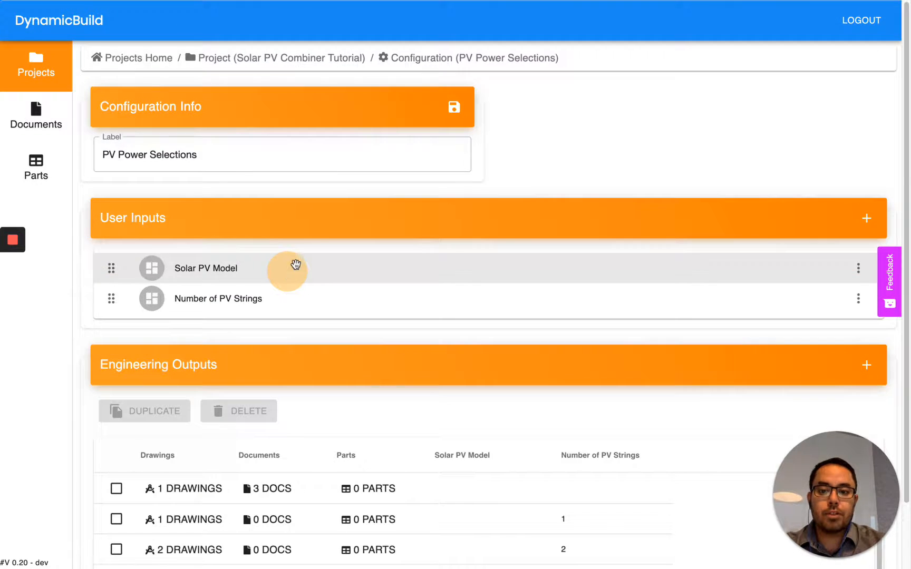
scroll(350, 160, "down", 3)
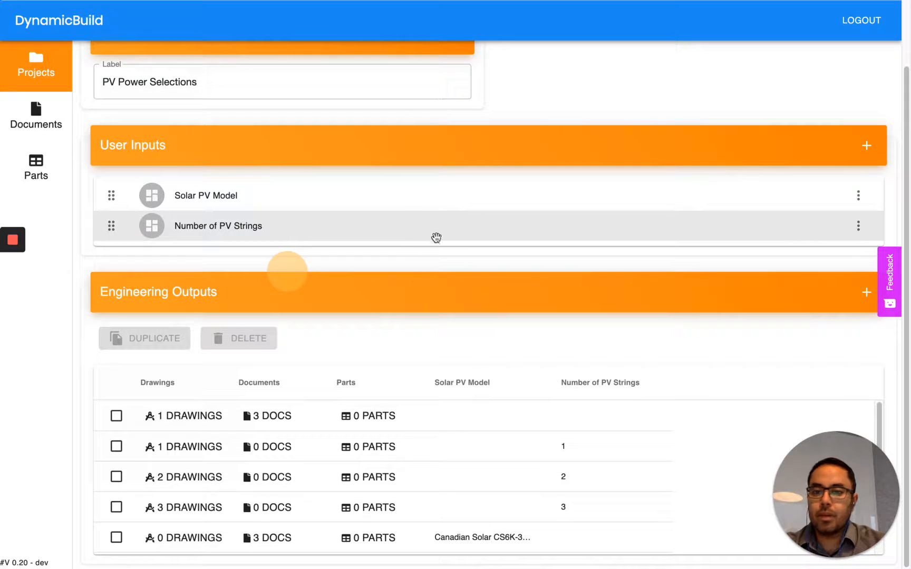
scroll(426, 267, "up", 1)
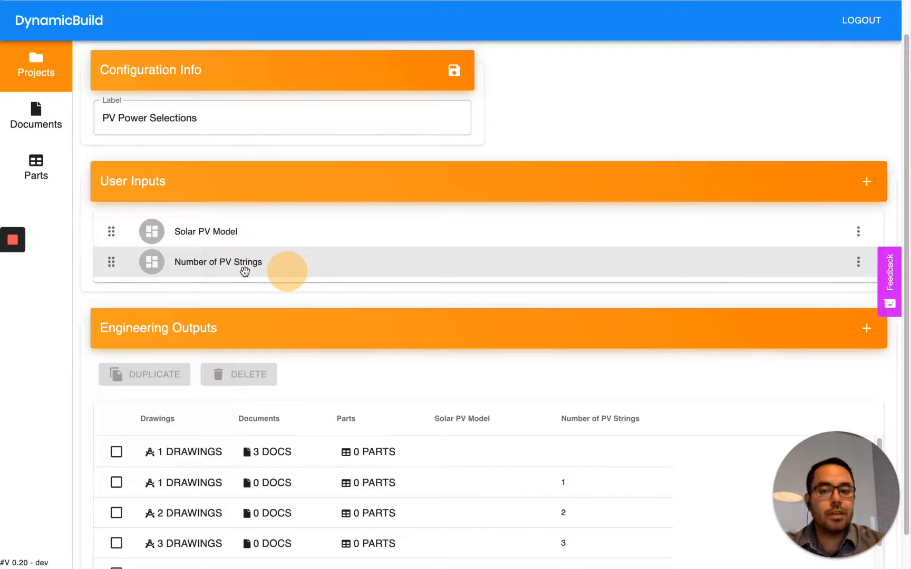
key("ctrl+Left")
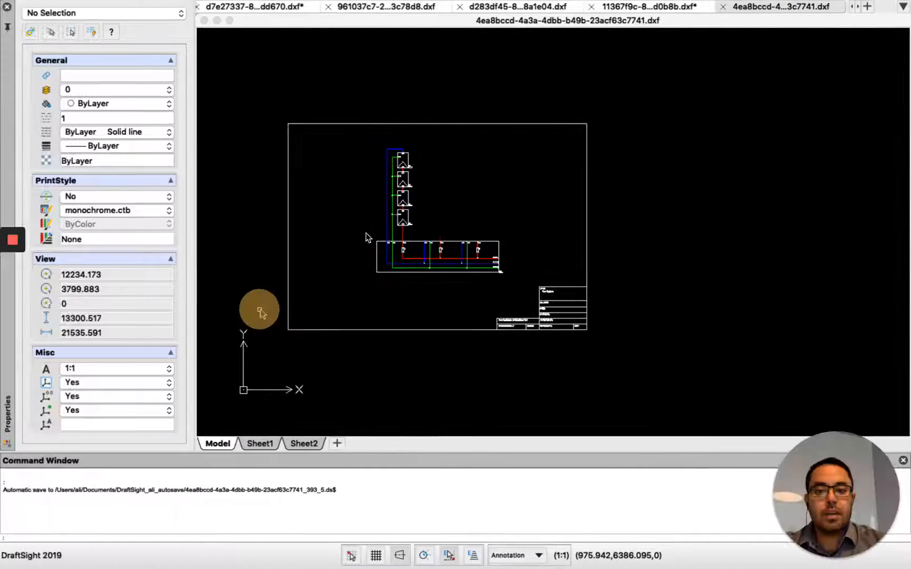
scroll(410, 179, "up", 3)
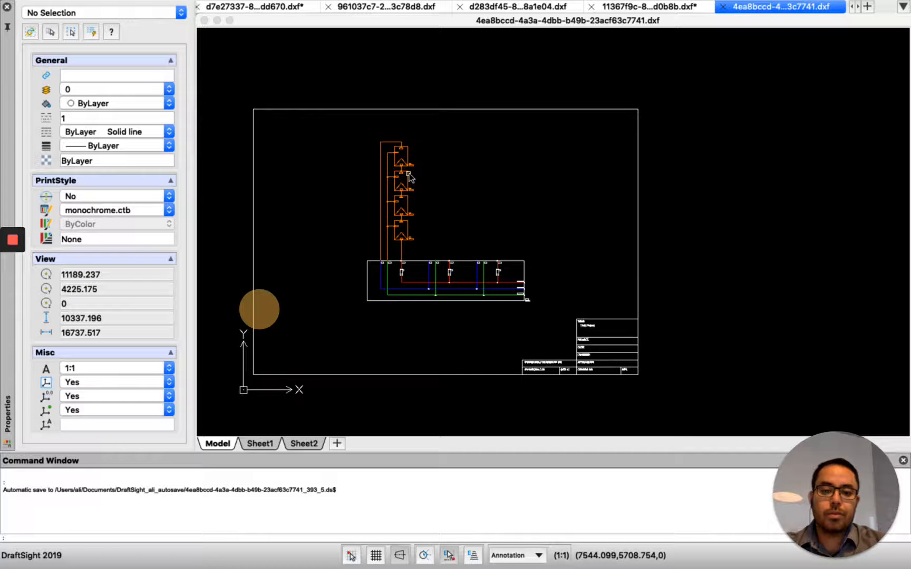
scroll(410, 178, "up", 2)
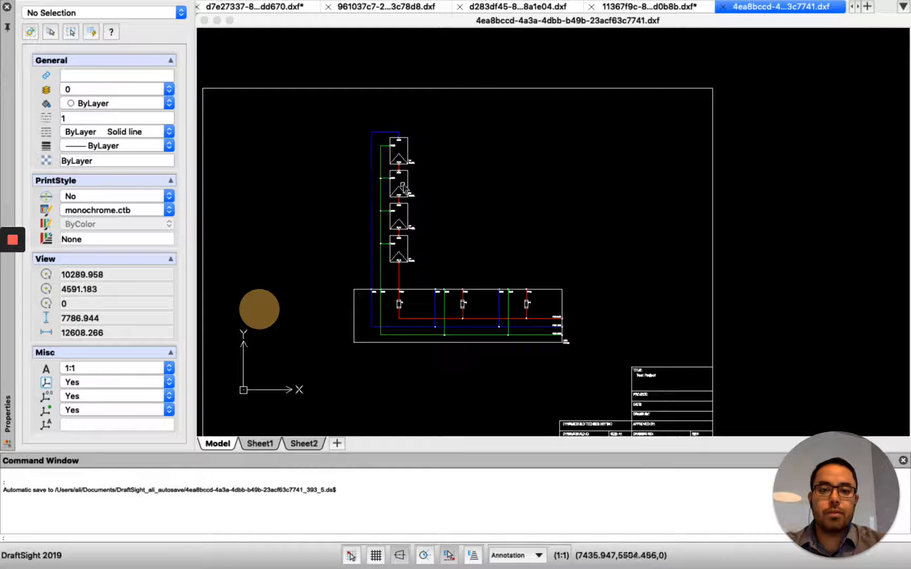
key("ctrl+Right")
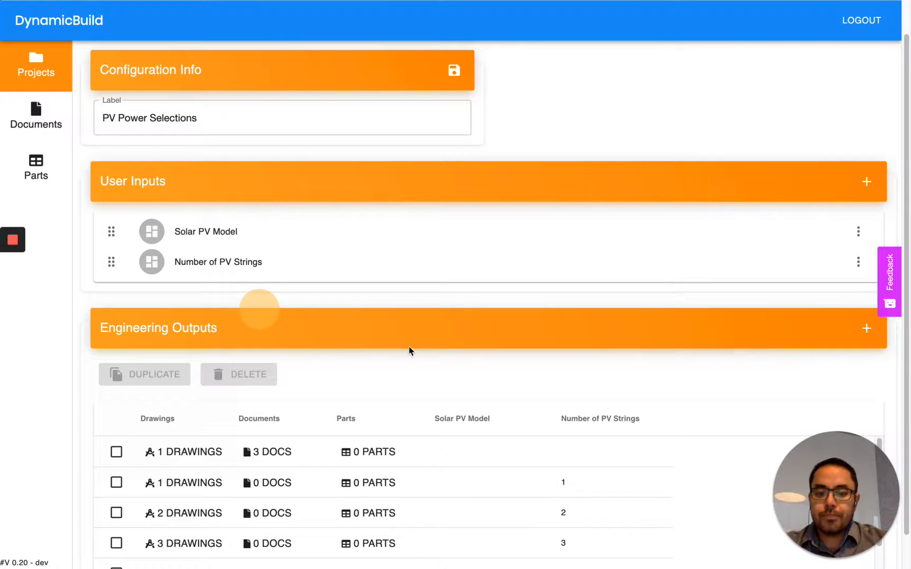
Step: Add an engineering output pairing Canadian Solar CS6K-300MS with 1 PV string and open its empty parts list
scroll(501, 373, "down", 2)
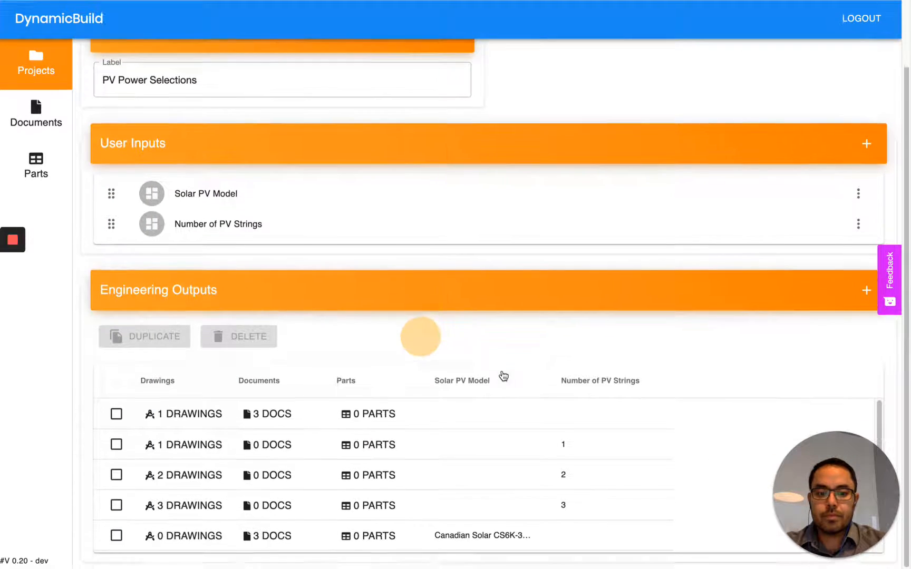
scroll(519, 450, "down", 1)
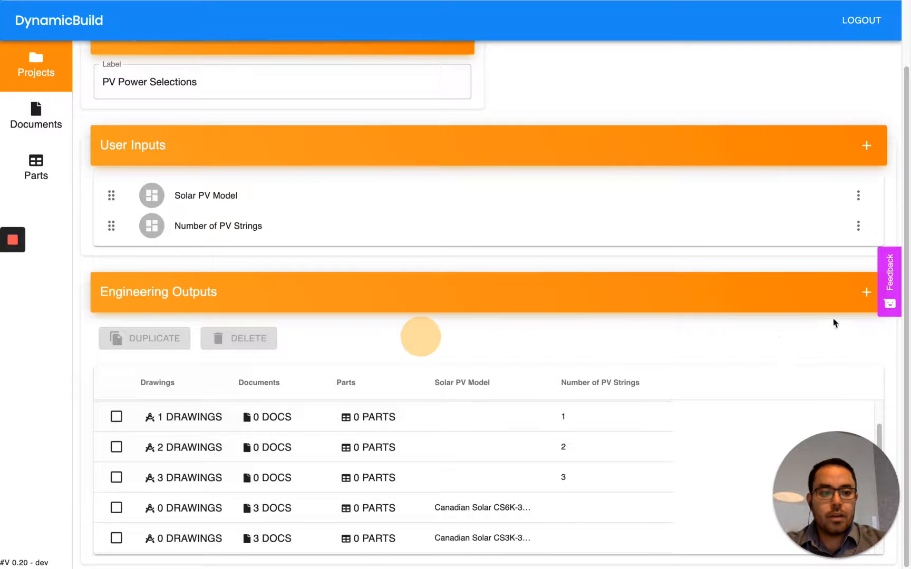
left_click(866, 292)
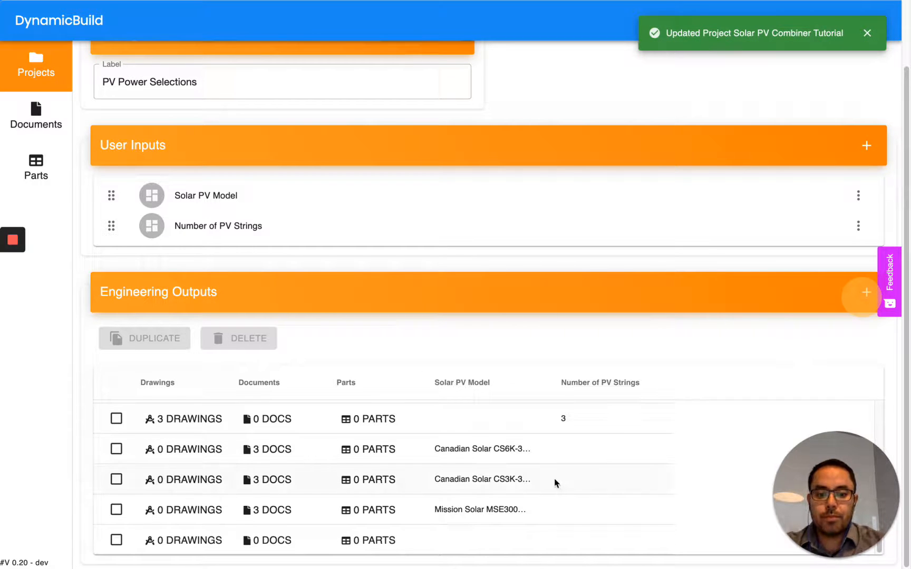
left_click(511, 536)
left_click(514, 535)
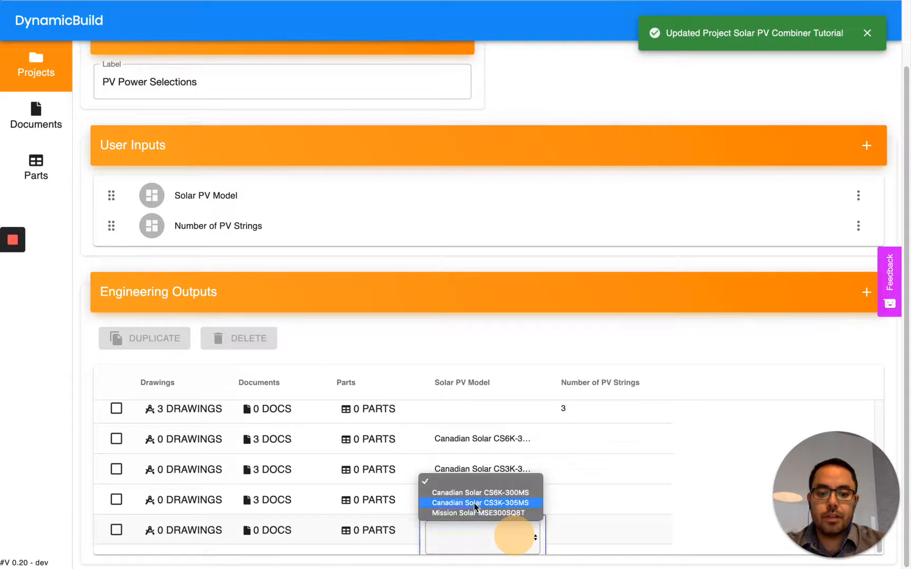
left_click(481, 491)
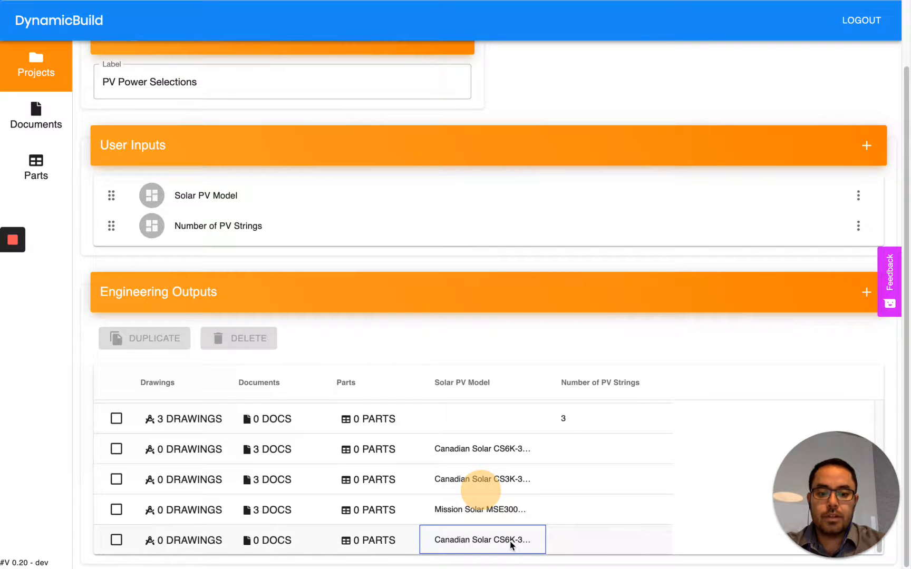
left_click(589, 543)
left_click(602, 540)
left_click(602, 541)
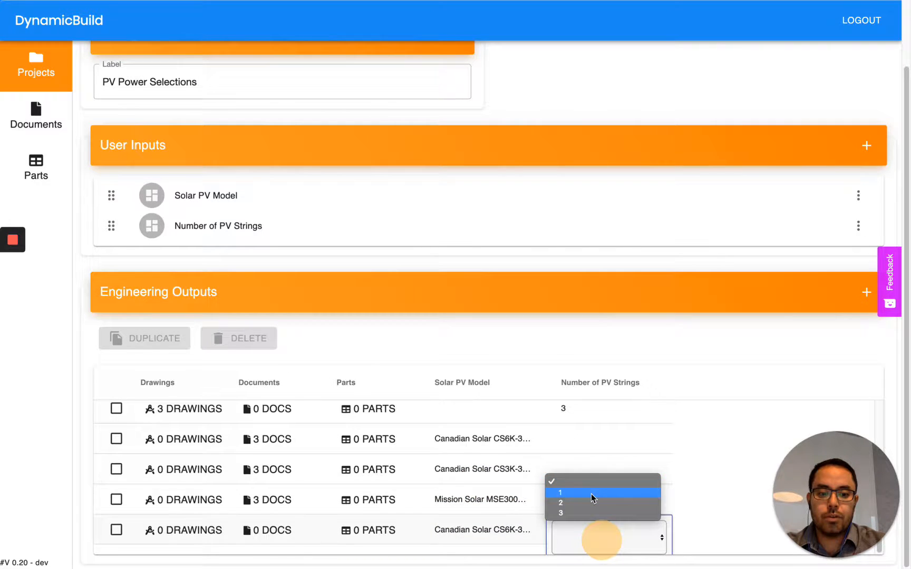
left_click(591, 494)
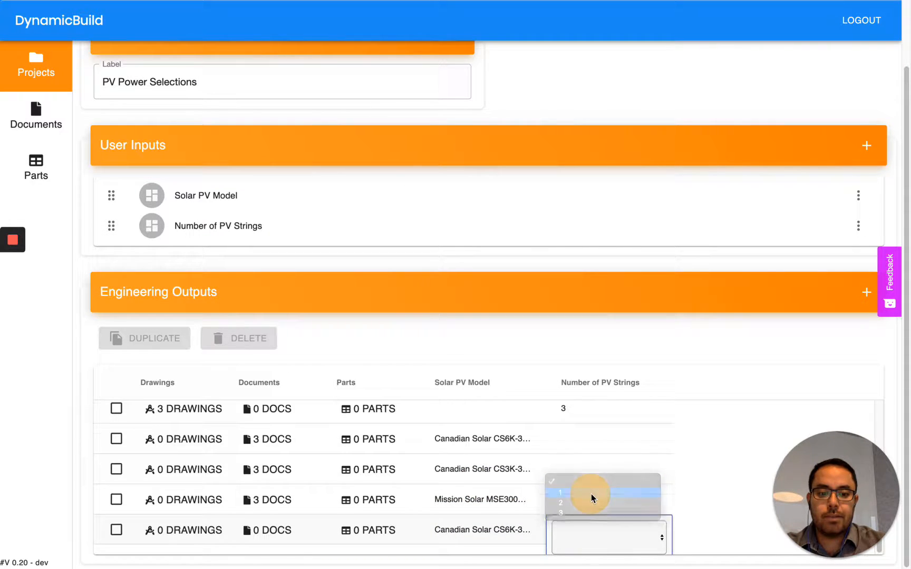
left_click(375, 541)
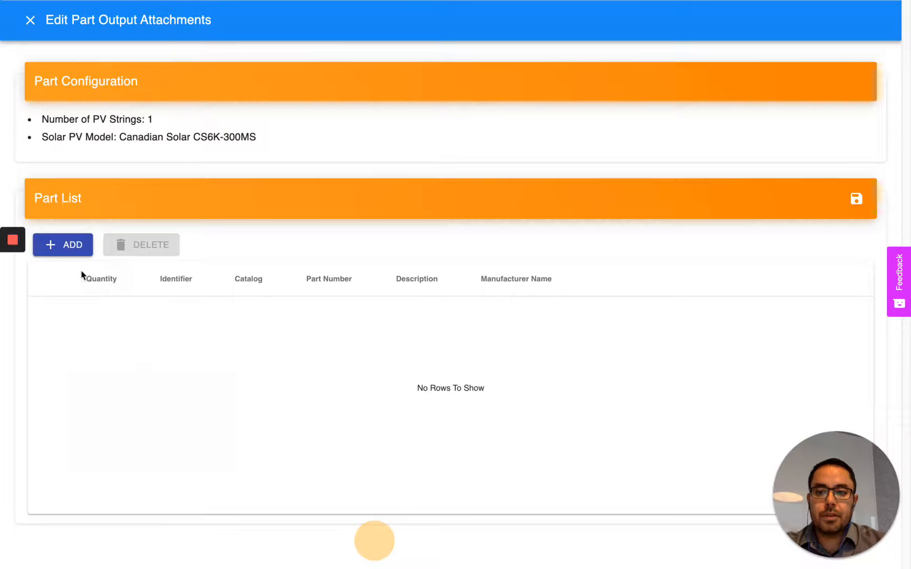
Step: Filter the parts catalog by 'Canadian' and add the CS6K-300MS PV panel to the output's part list
left_click(74, 244)
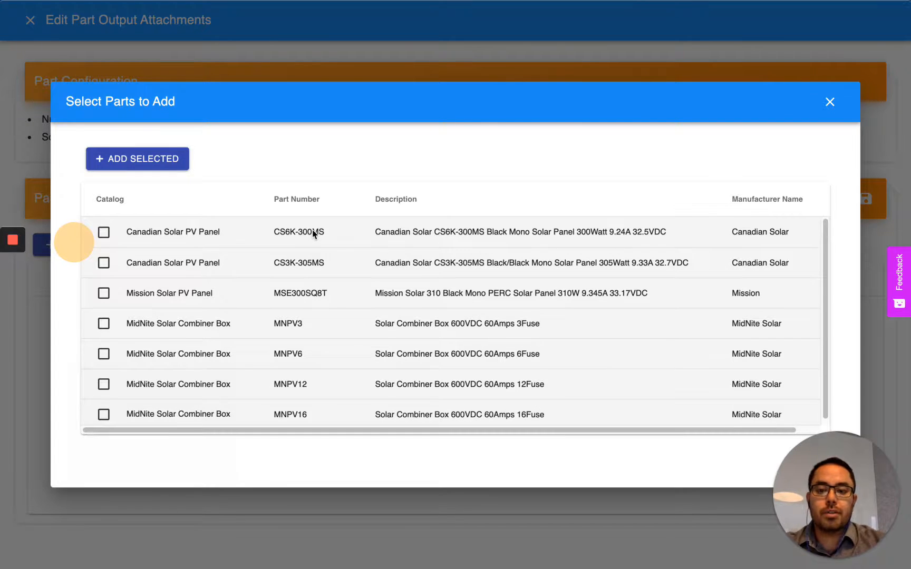
left_click(239, 176)
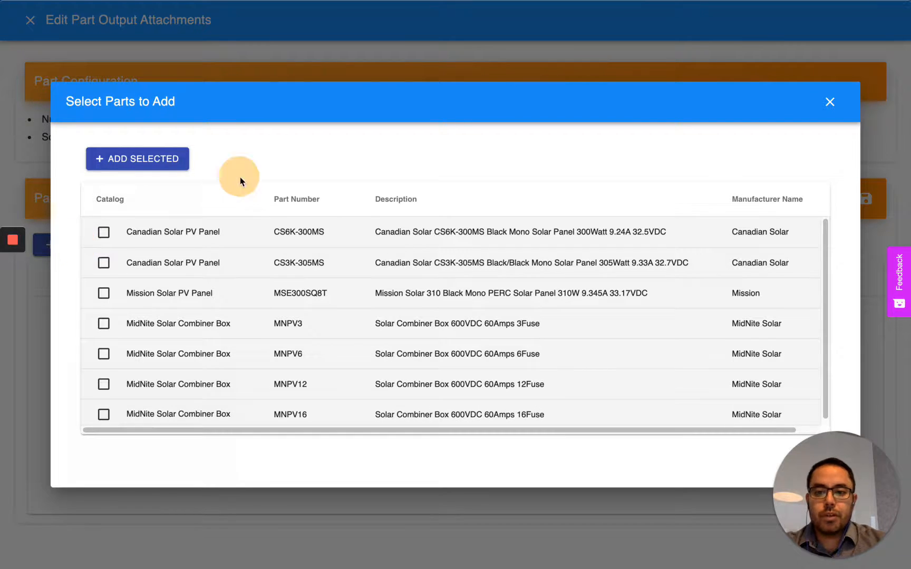
left_click(237, 201)
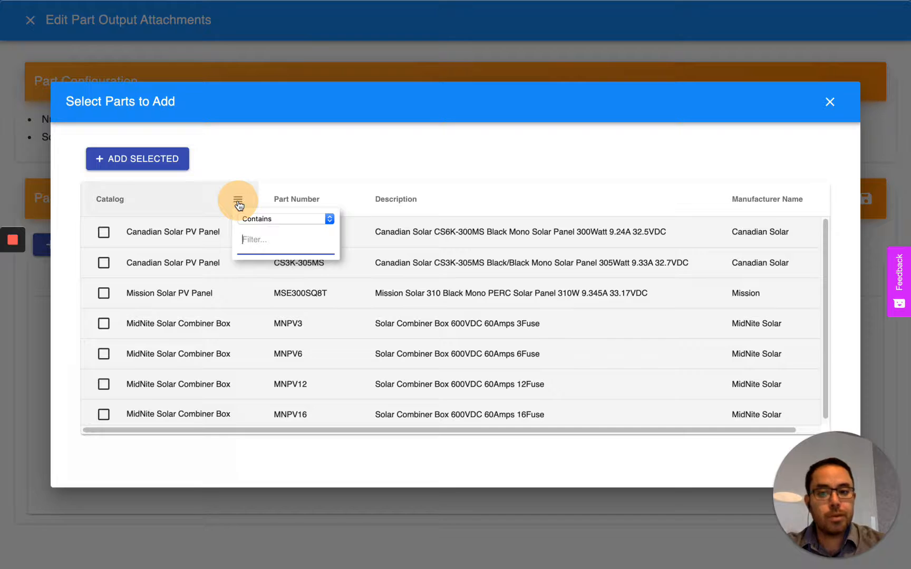
type("Ca")
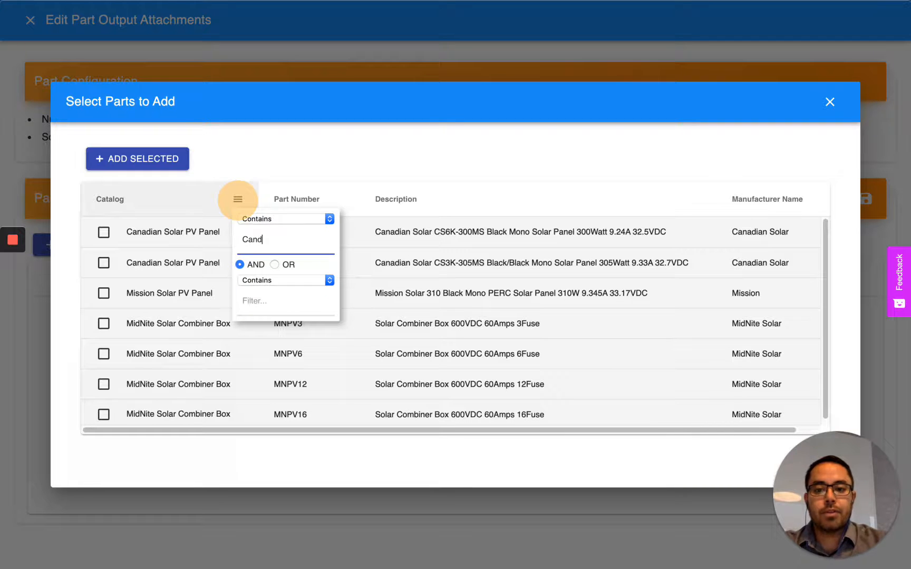
type("nadia")
key("BackSpace")
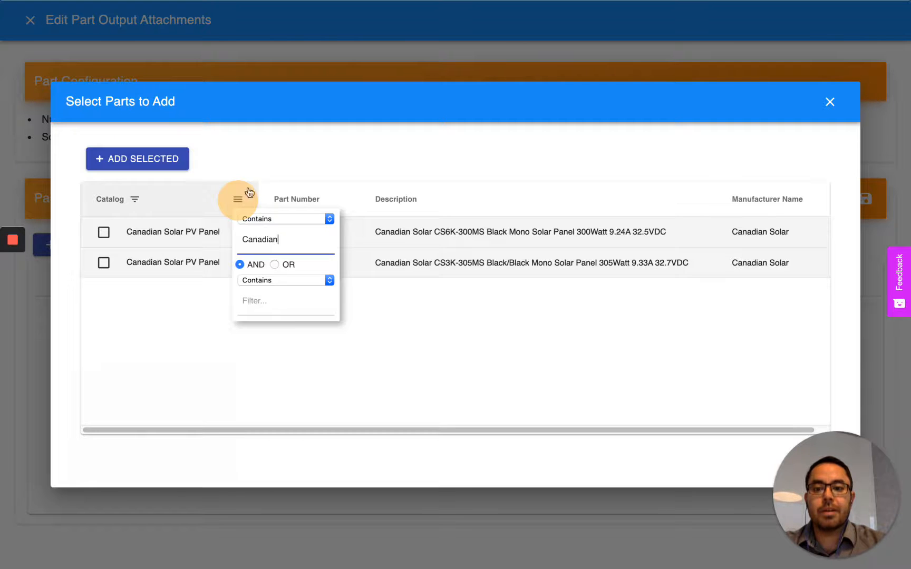
left_click(298, 138)
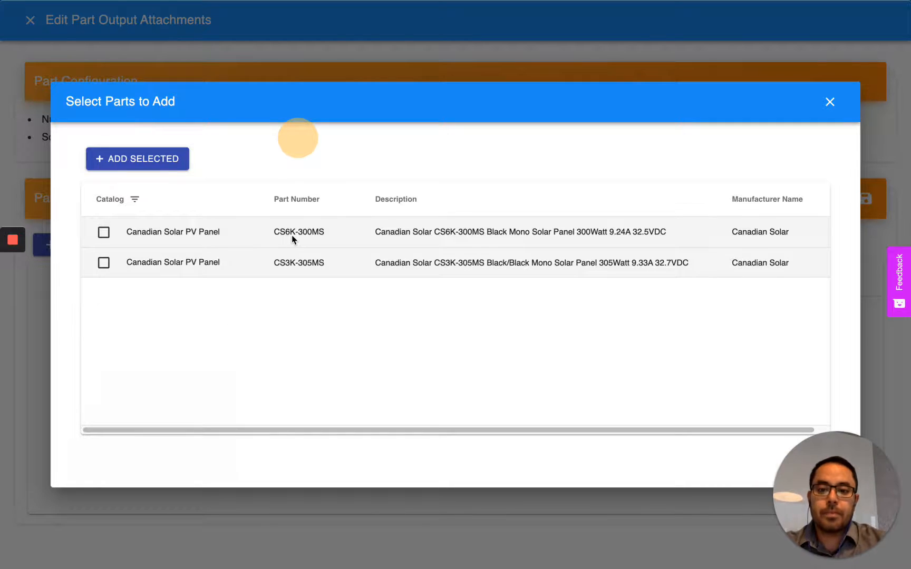
left_click(104, 232)
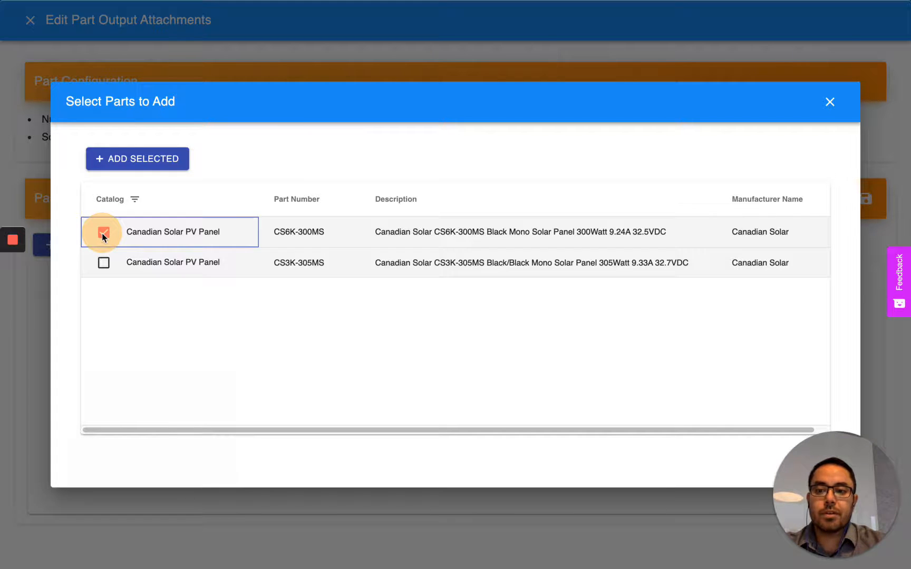
left_click(131, 159)
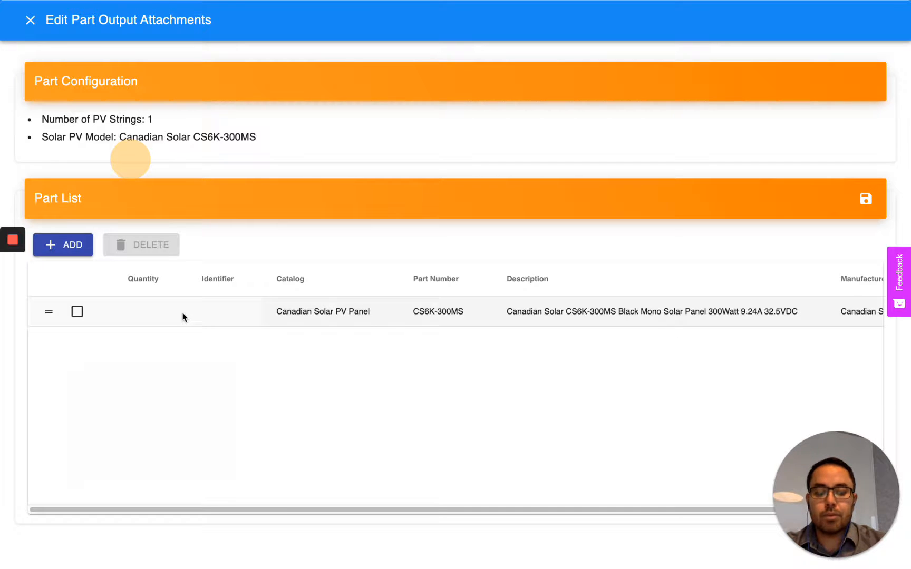
Step: Give the CS6K-300MS panel a quantity of 4 and save the part list
left_click(152, 311)
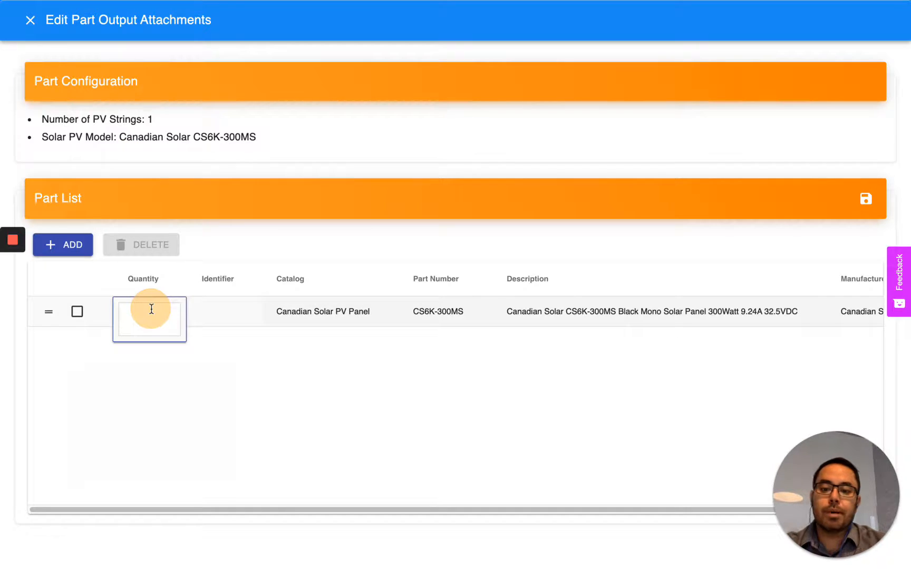
key("Tab")
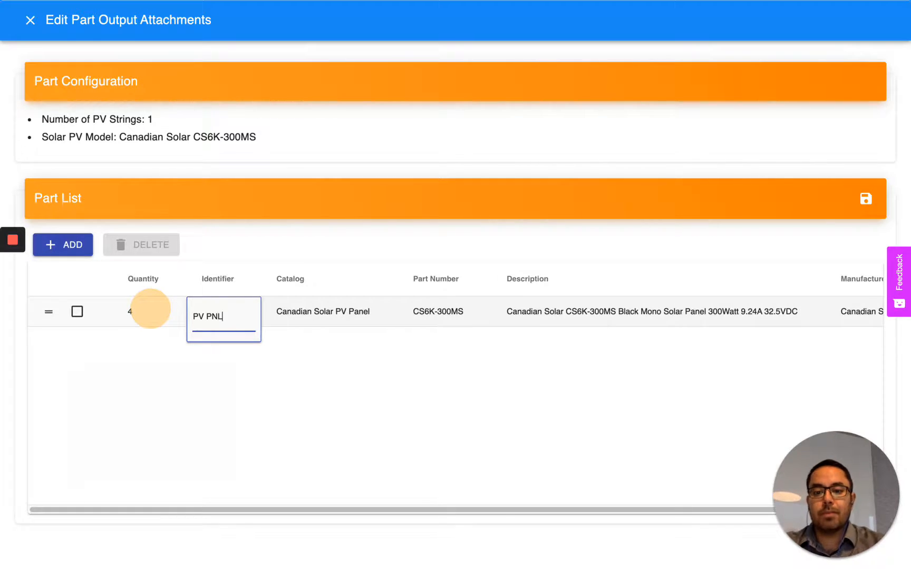
left_click(865, 198)
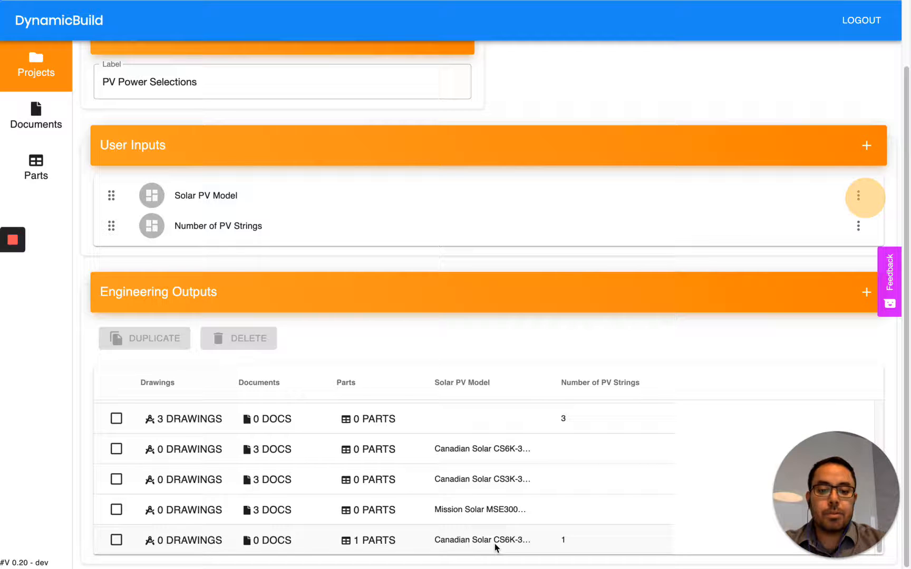
Step: Set the panel's identifier to PV PNL on the one-string output and save
left_click(383, 543)
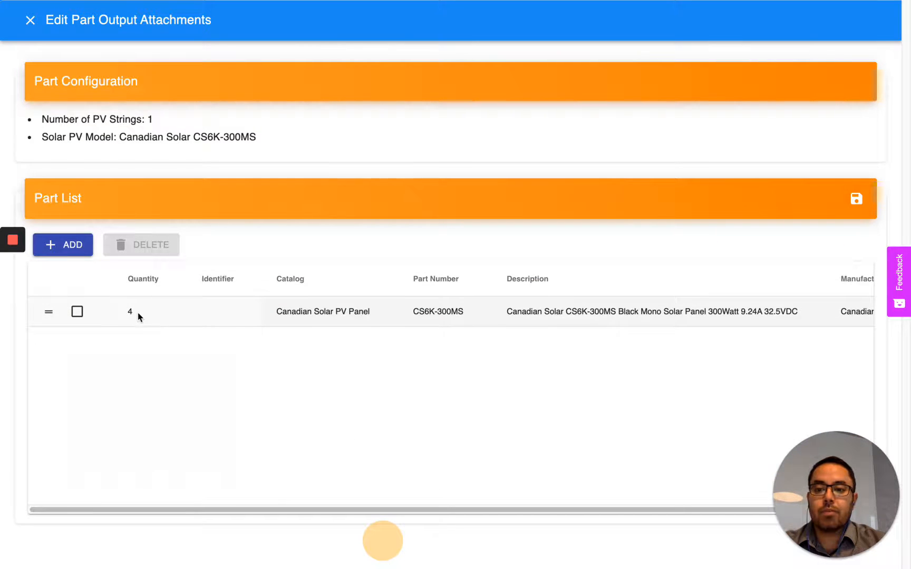
left_click(223, 309)
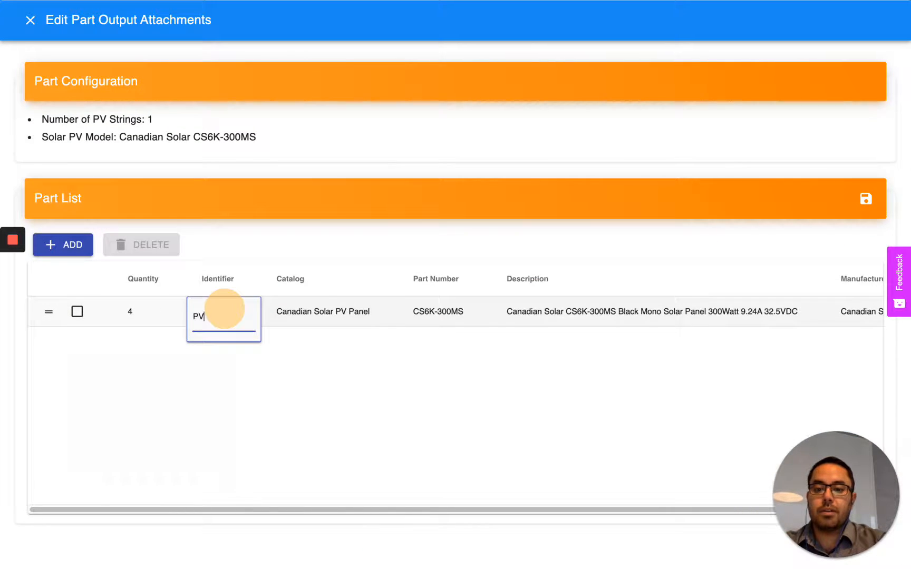
key("Return")
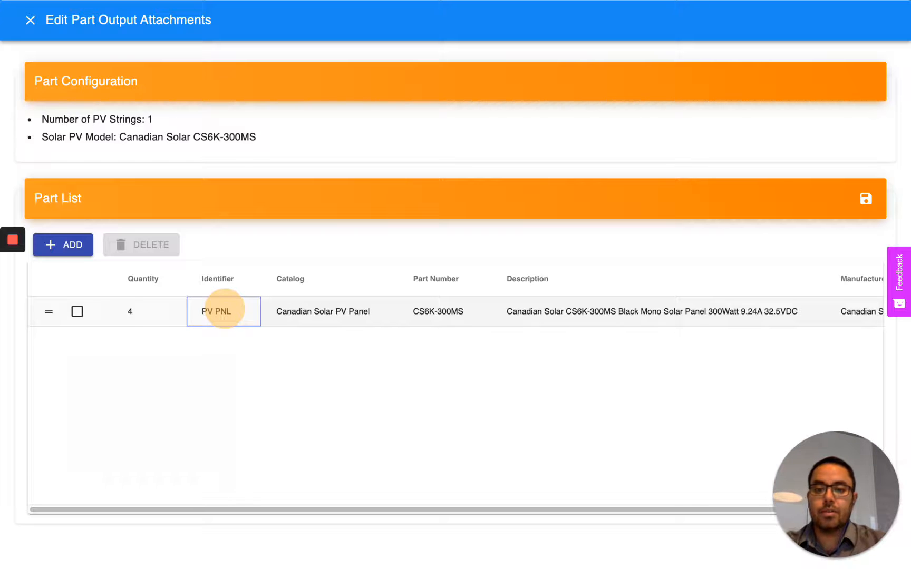
left_click(868, 198)
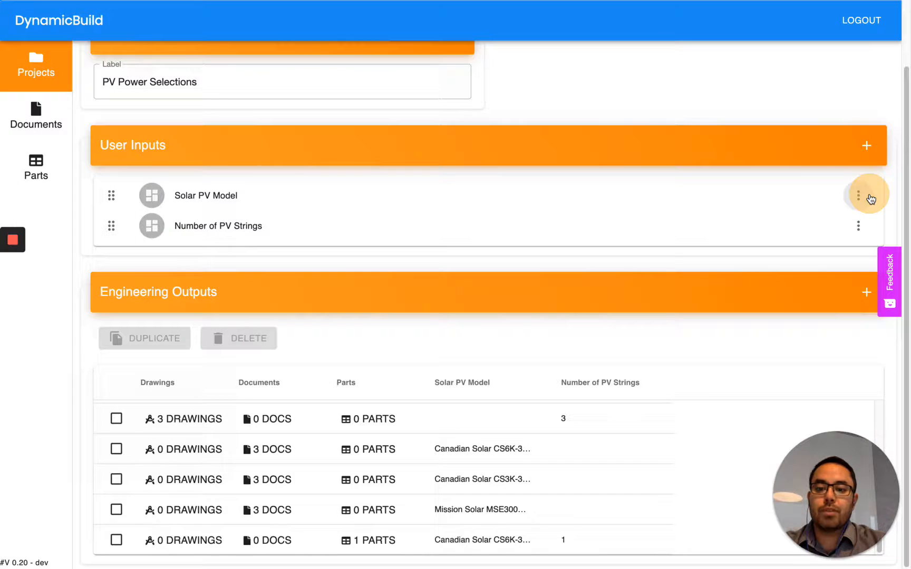
Step: Duplicate the one-string CS6K-300MS output, change the copy to 2 PV strings, and open its parts
left_click(116, 540)
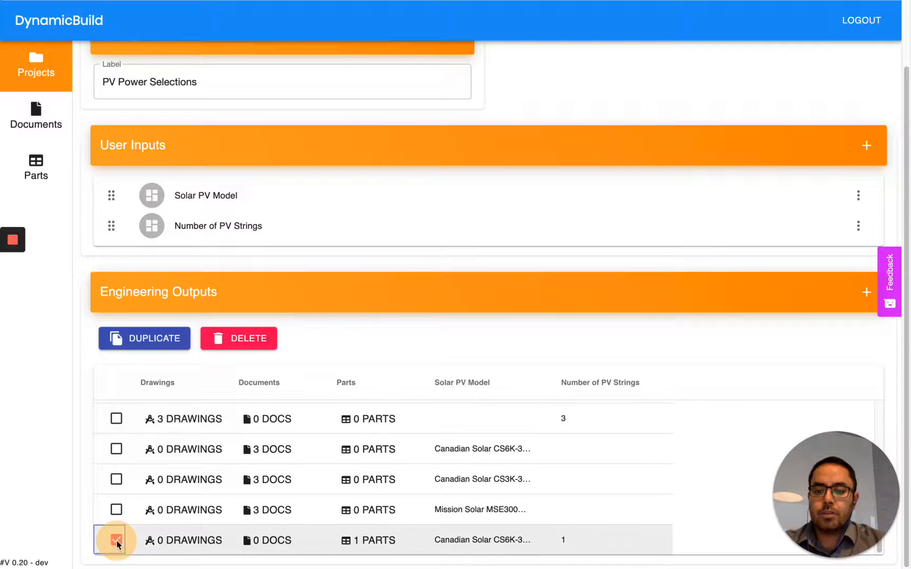
left_click(165, 348)
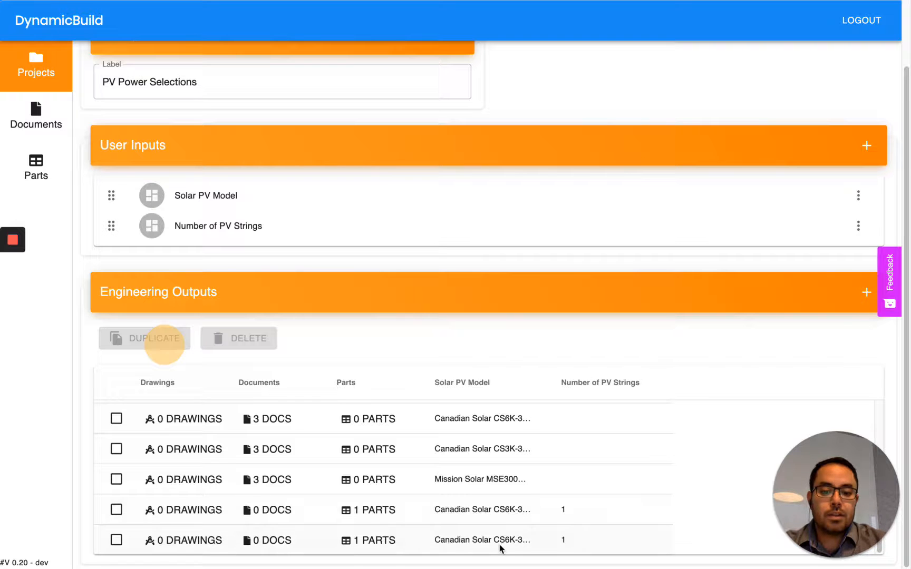
left_click(572, 539)
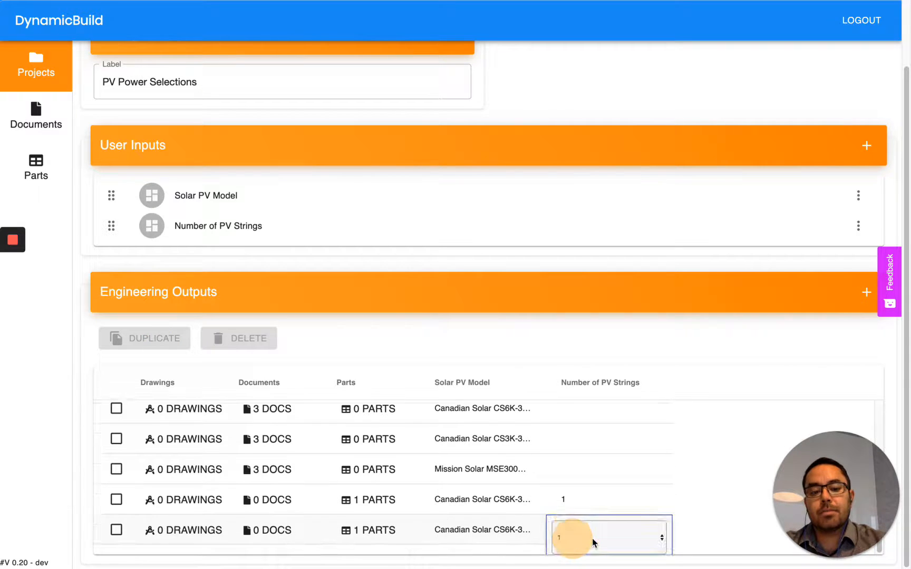
left_click(592, 538)
left_click(592, 547)
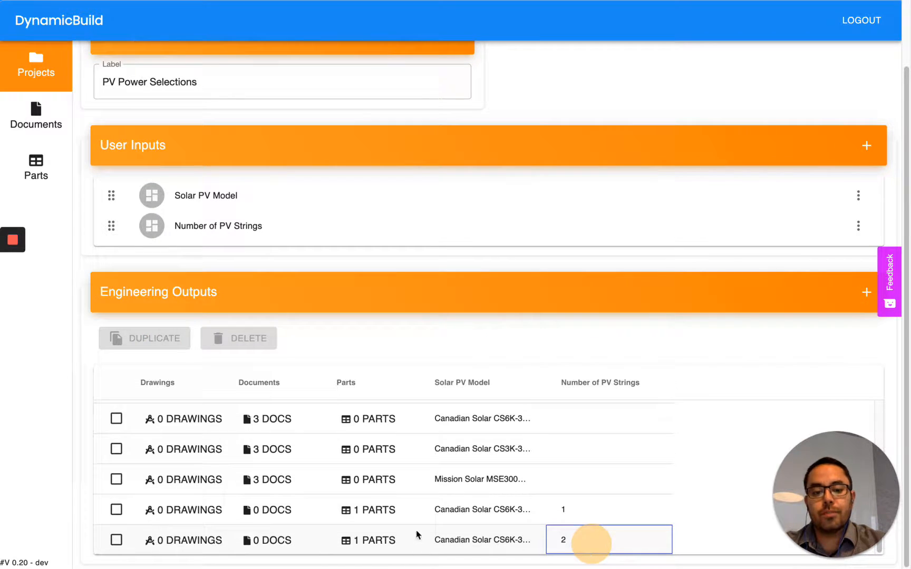
left_click(372, 541)
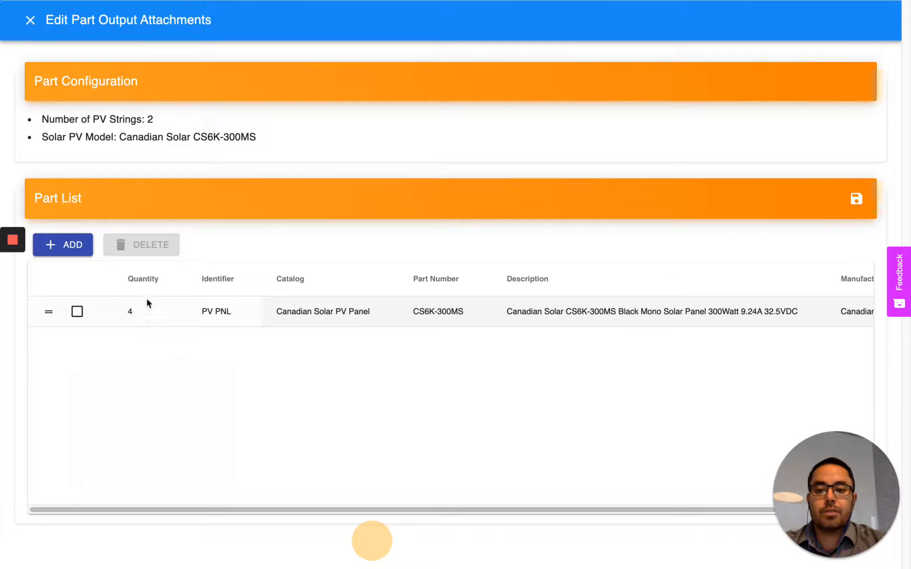
left_click(143, 313)
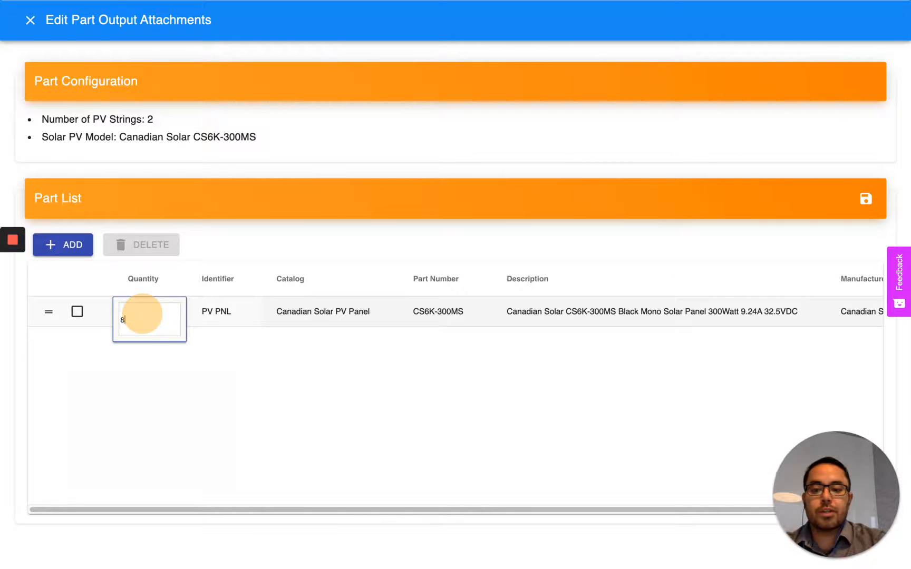
Step: Set the 2-string output's panel quantity to 8 and save the part list
type("8")
key("Return")
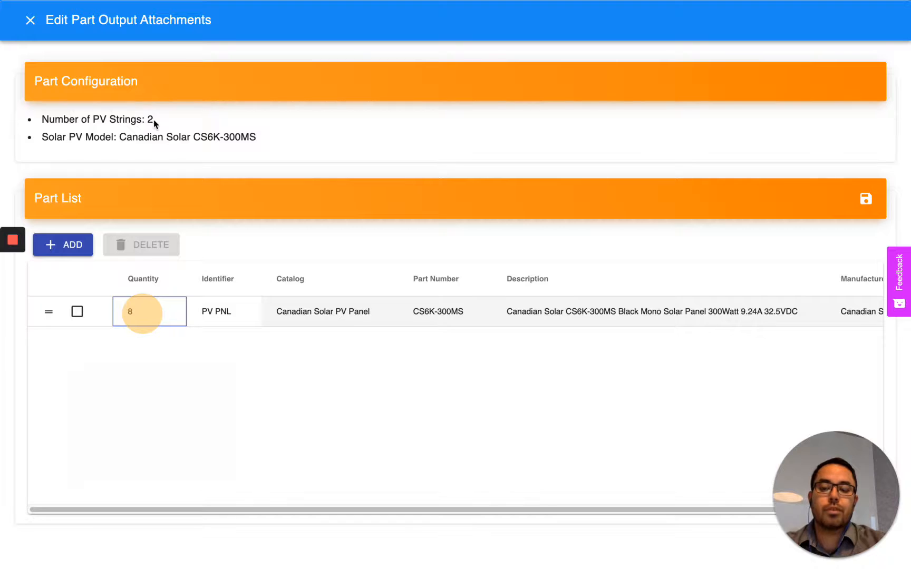
left_click(864, 199)
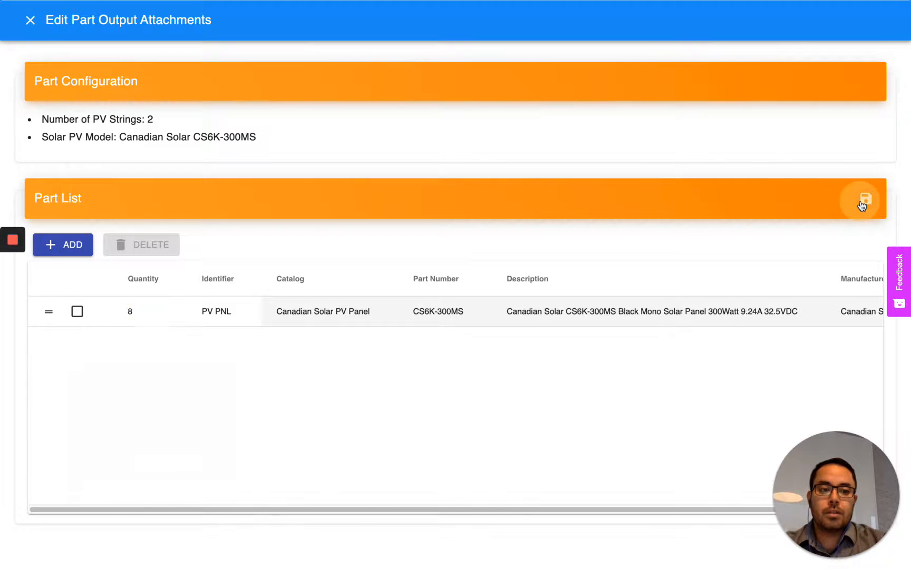
Step: Duplicate it as a 3-string CS6K-300MS output with 12 panels, then return to Projects Home
left_click(116, 540)
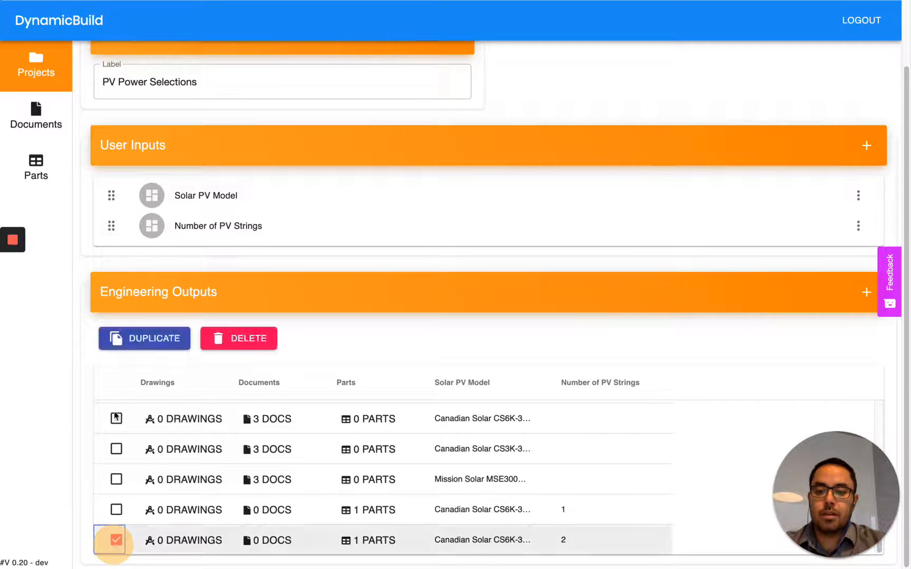
left_click(147, 339)
double_click(583, 540)
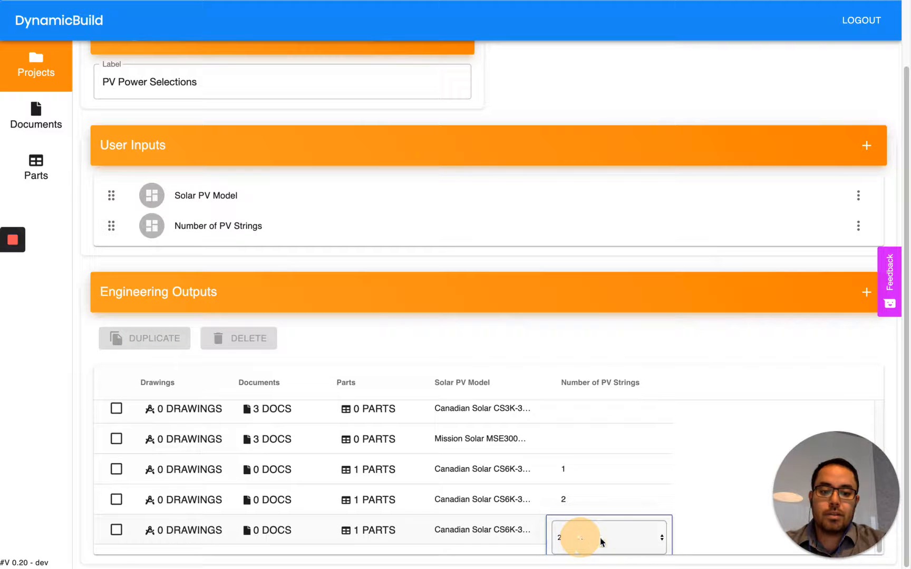
left_click(614, 537)
left_click(616, 547)
left_click(373, 541)
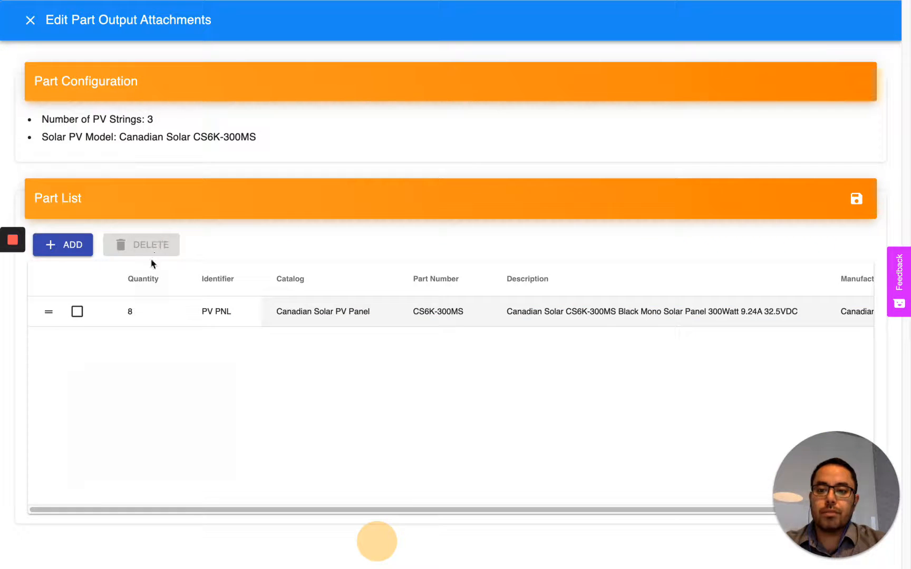
double_click(135, 311)
type("12")
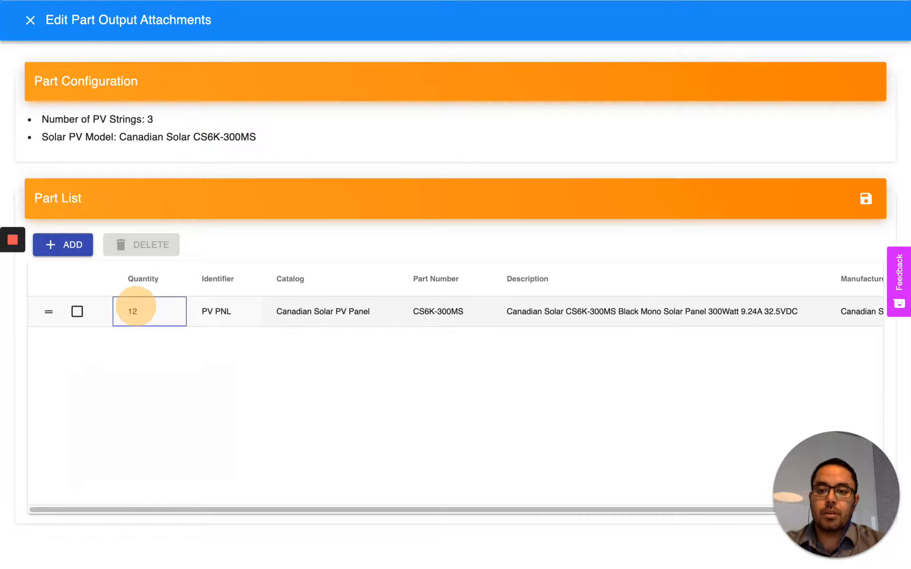
left_click(866, 198)
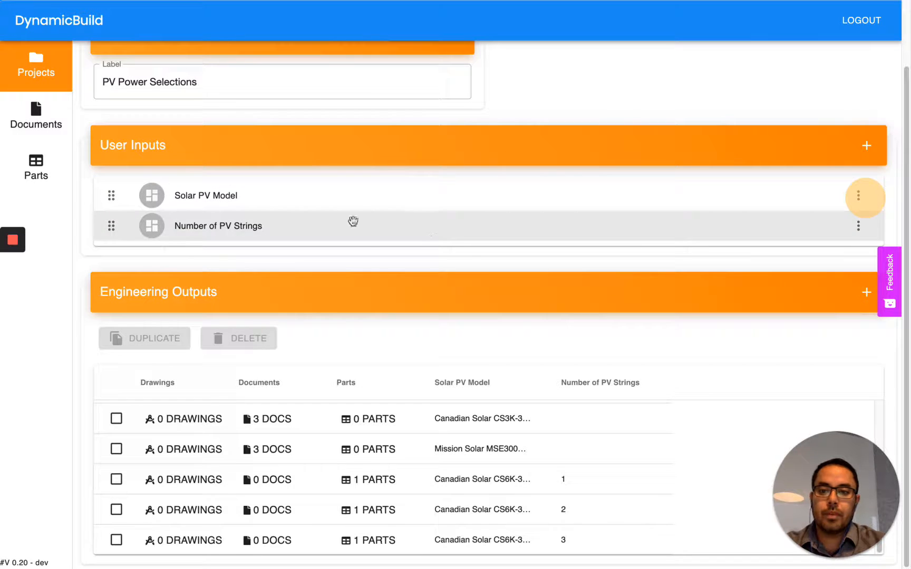
left_click(36, 67)
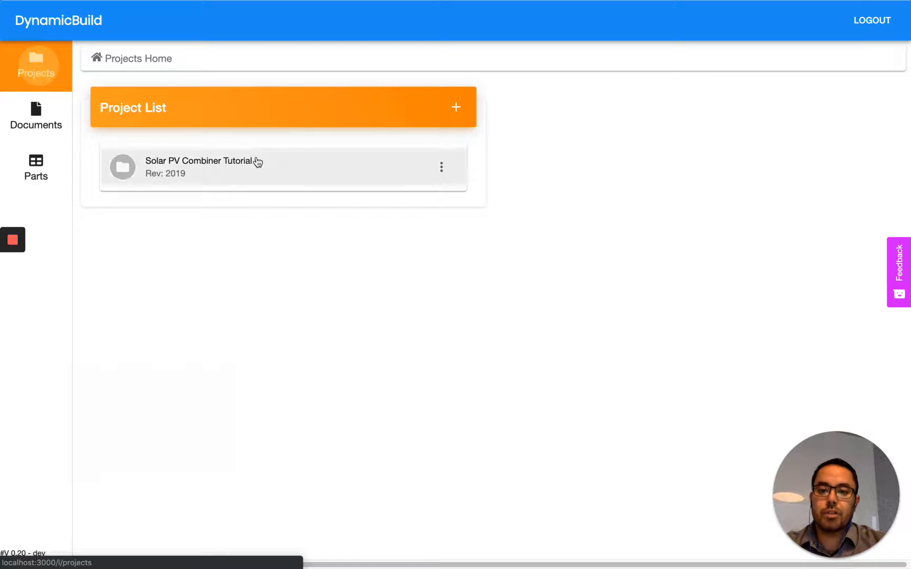
Step: Open the project and switch Number of PV Strings to 2, then 3, checking the 12-panel parts list
left_click(257, 162)
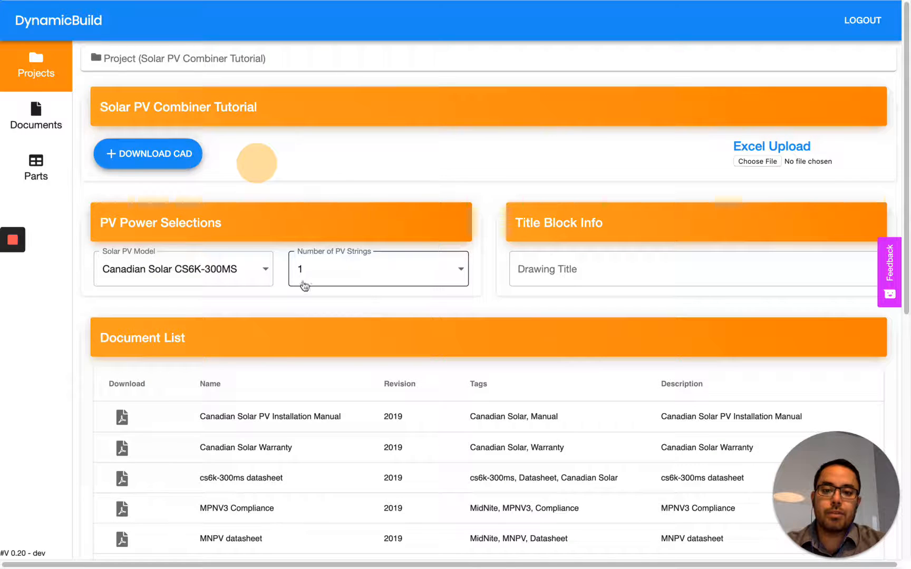
scroll(288, 356, "down", 8)
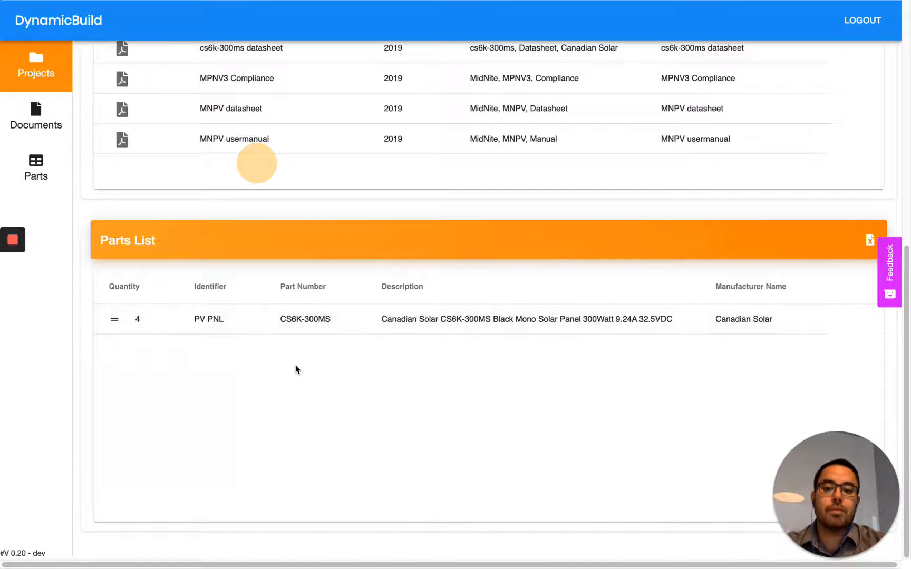
scroll(296, 365, "up", 8)
left_click(342, 264)
left_click(348, 298)
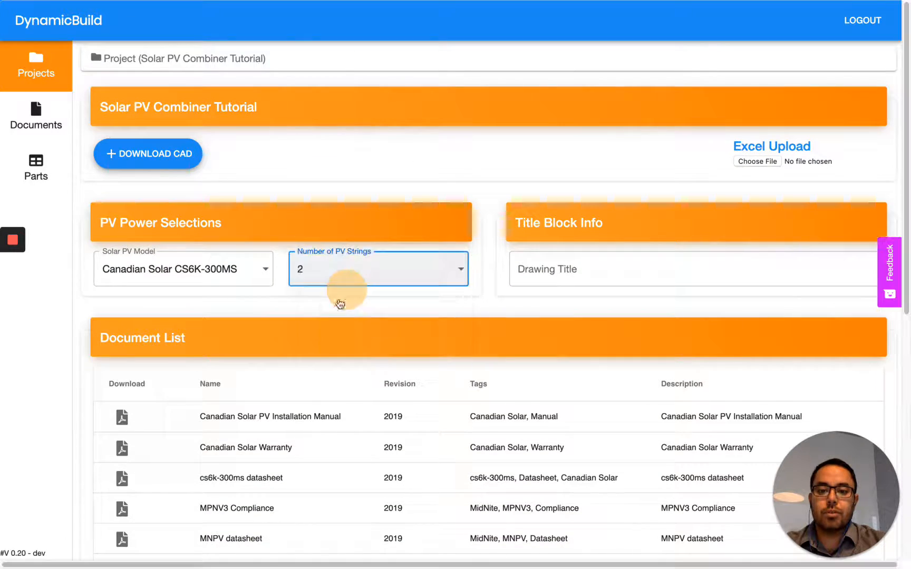
scroll(285, 325, "down", 6)
scroll(285, 390, "up", 2)
scroll(296, 382, "up", 5)
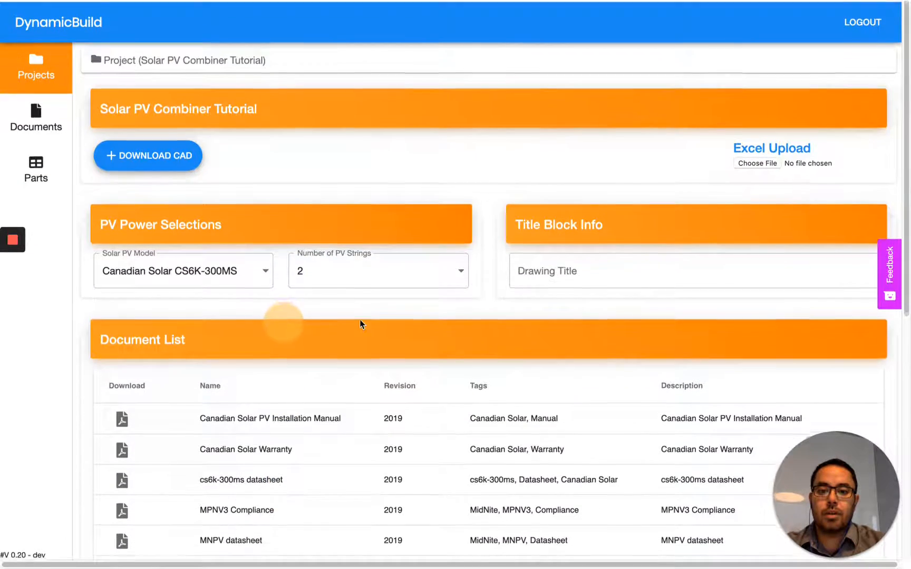
left_click(349, 274)
left_click(349, 306)
scroll(224, 372, "down", 5)
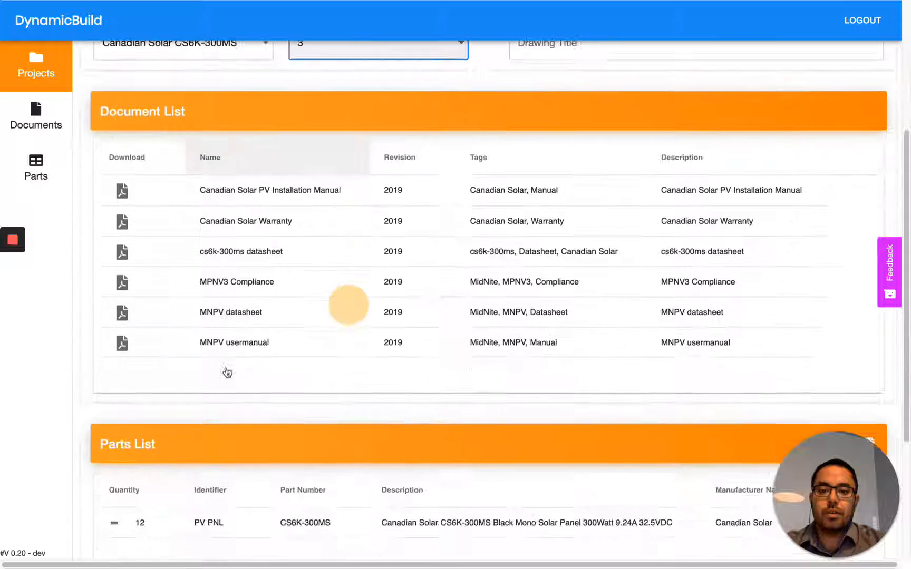
left_click(146, 510)
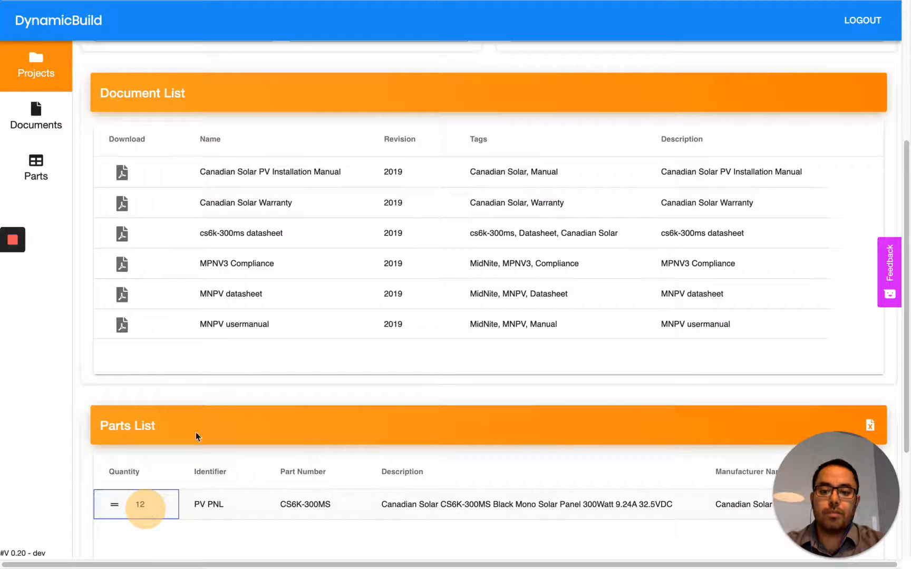
left_click(206, 417)
scroll(206, 417, "up", 5)
Step: Change the Solar PV Model to Canadian Solar CS3K-305MS and return to Projects Home
left_click(238, 282)
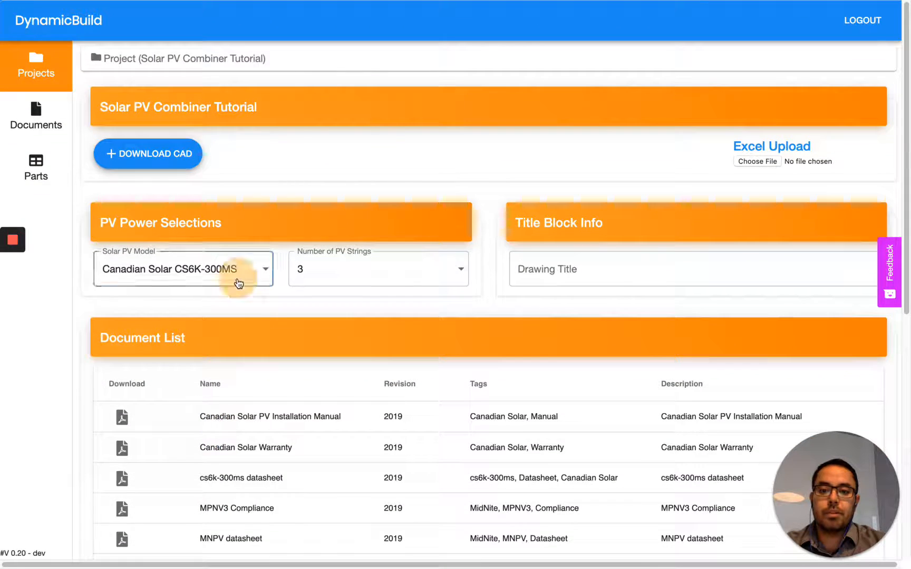
left_click(237, 303)
left_click(280, 301)
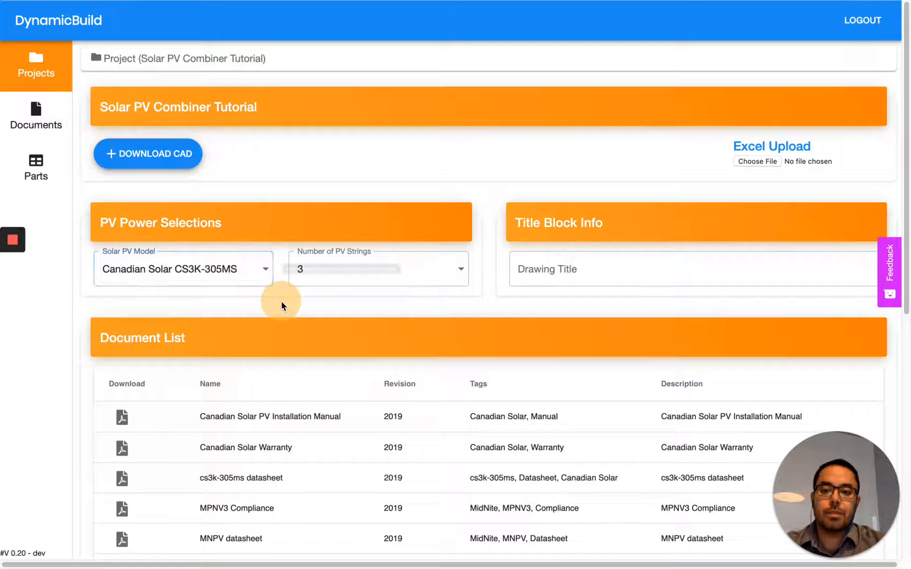
scroll(280, 301, "down", 5)
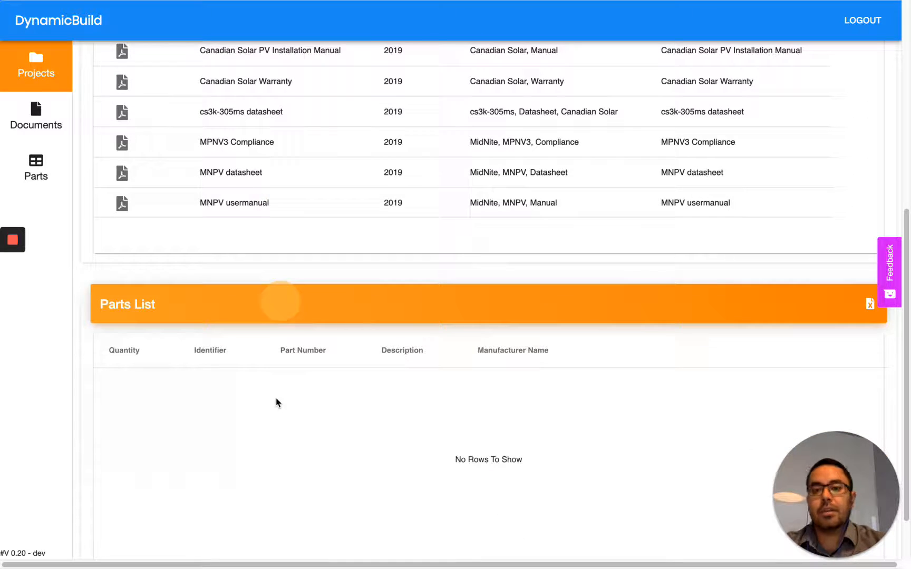
scroll(276, 402, "up", 7)
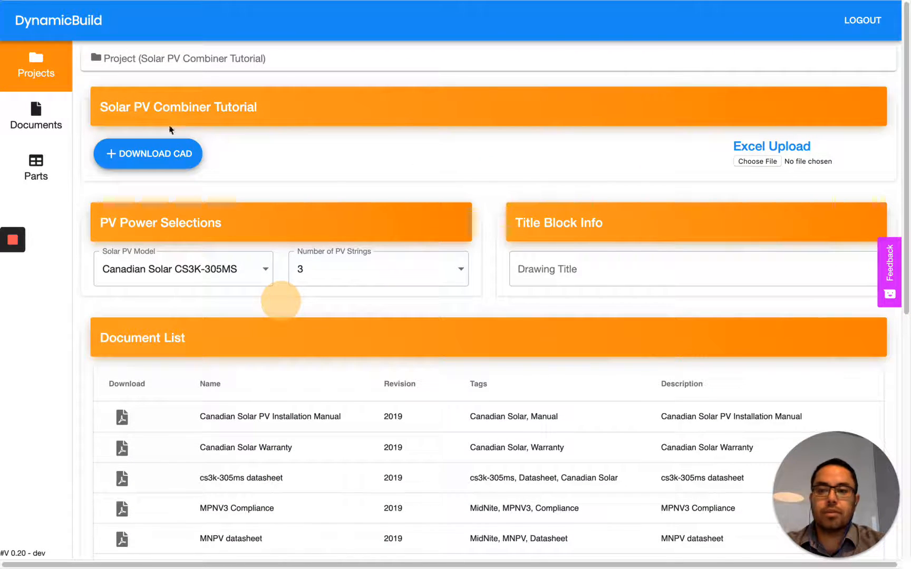
left_click(51, 77)
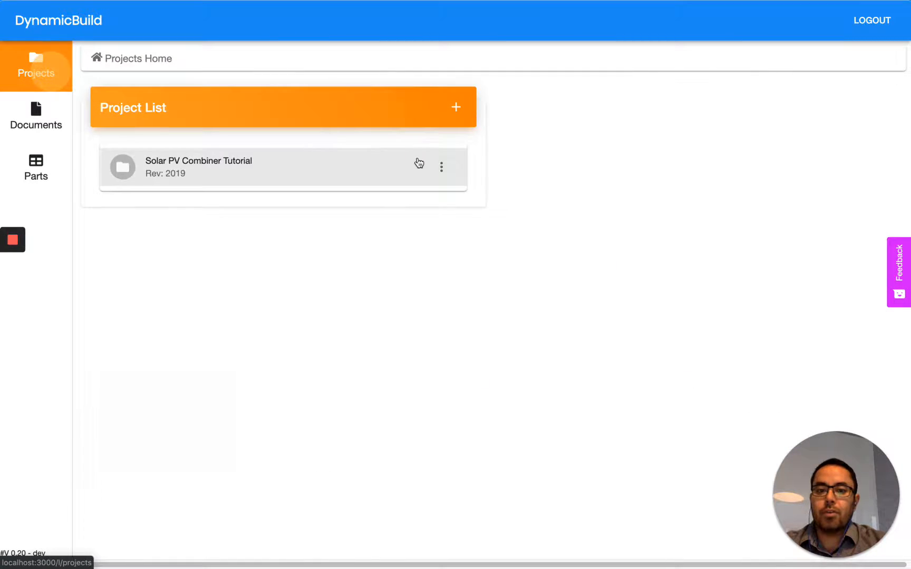
Step: Open the Solar PV Combiner Tutorial project's PV Power Selections configuration
left_click(442, 167)
left_click(441, 163)
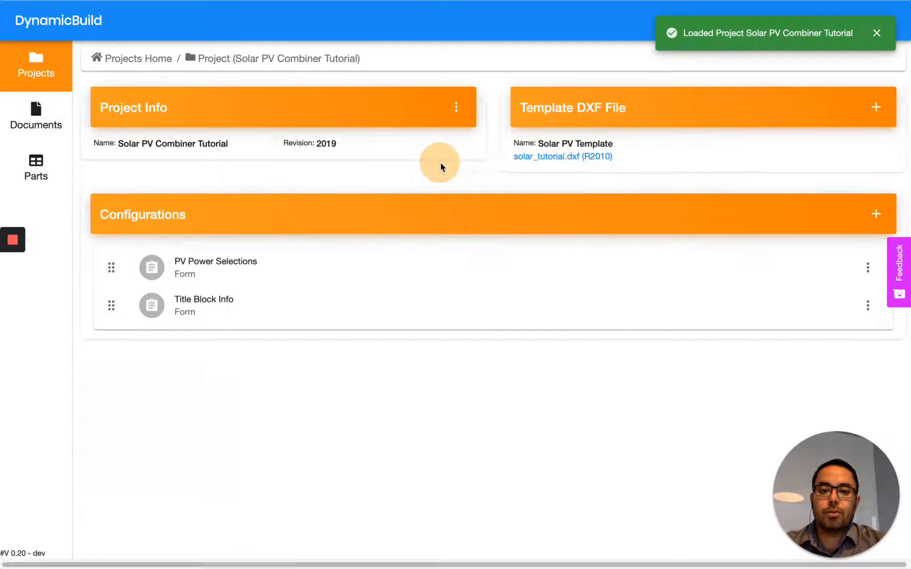
left_click(413, 257)
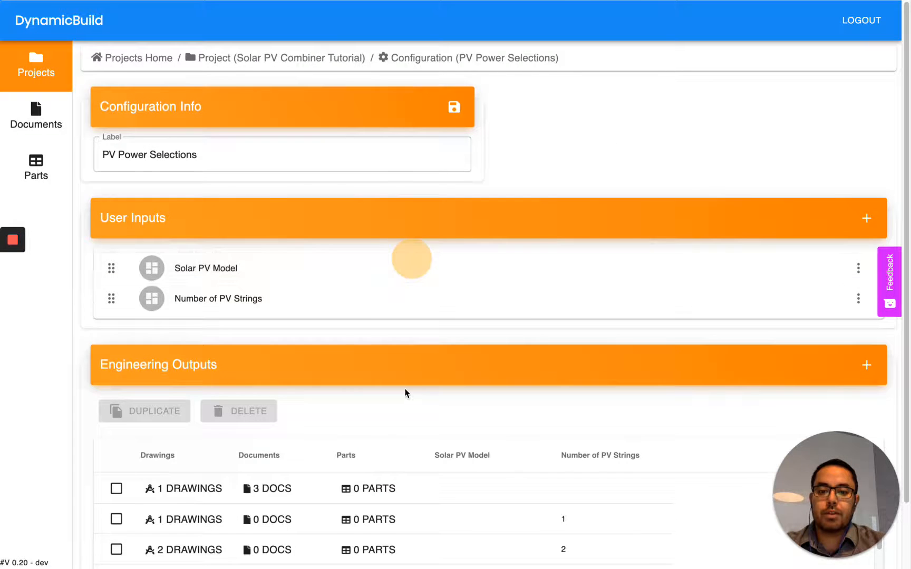
scroll(406, 392, "down", 3)
scroll(439, 445, "down", 3)
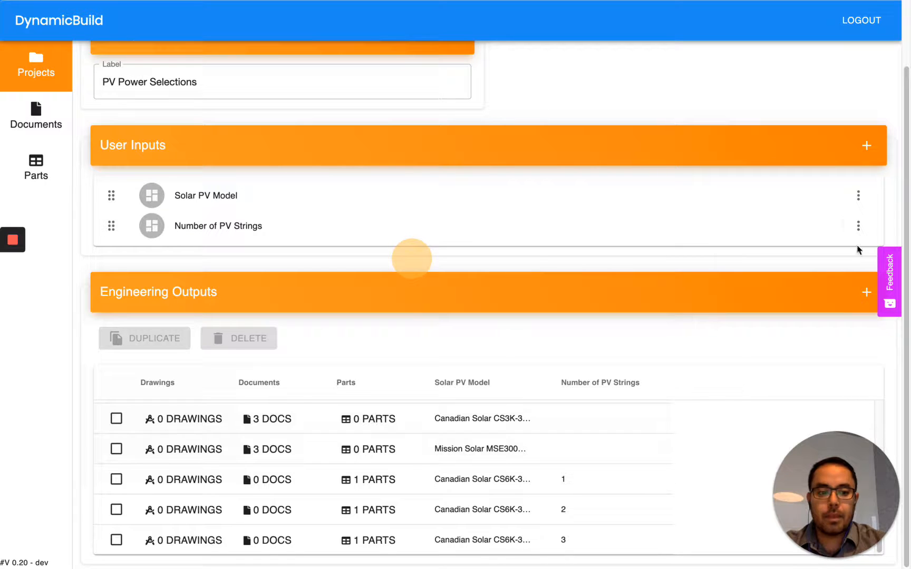
Step: Add an engineering output for Canadian Solar CS3K-305MS with 1 PV string and open its parts
left_click(867, 293)
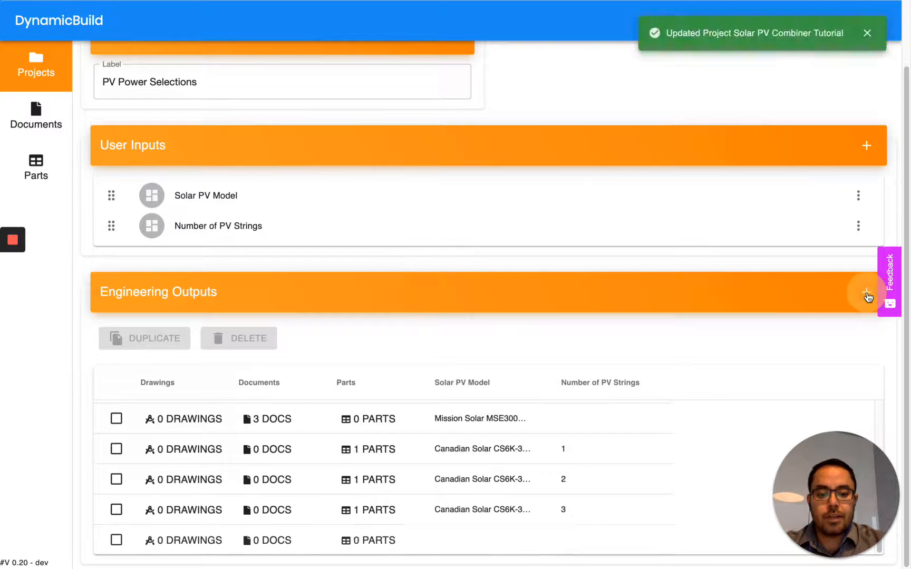
left_click(490, 542)
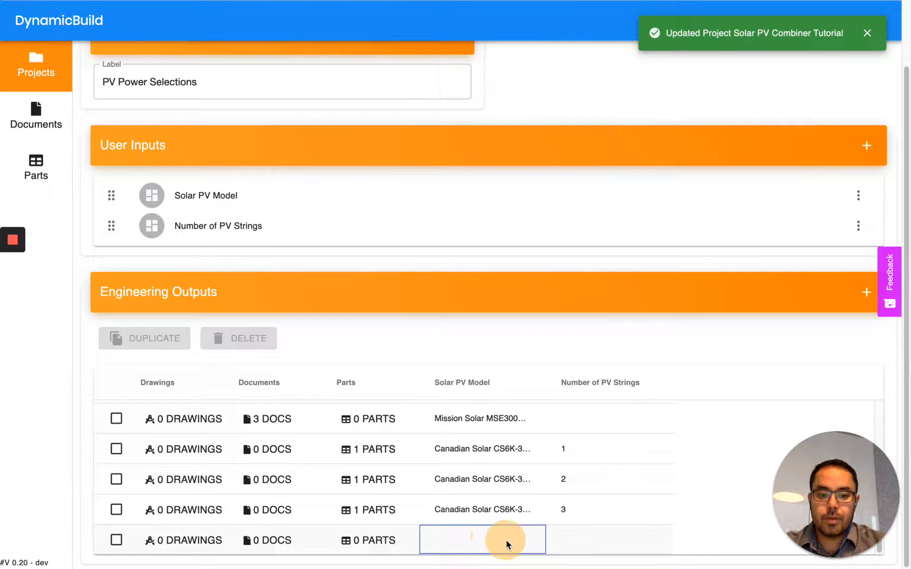
double_click(506, 540)
left_click(473, 536)
left_click(493, 503)
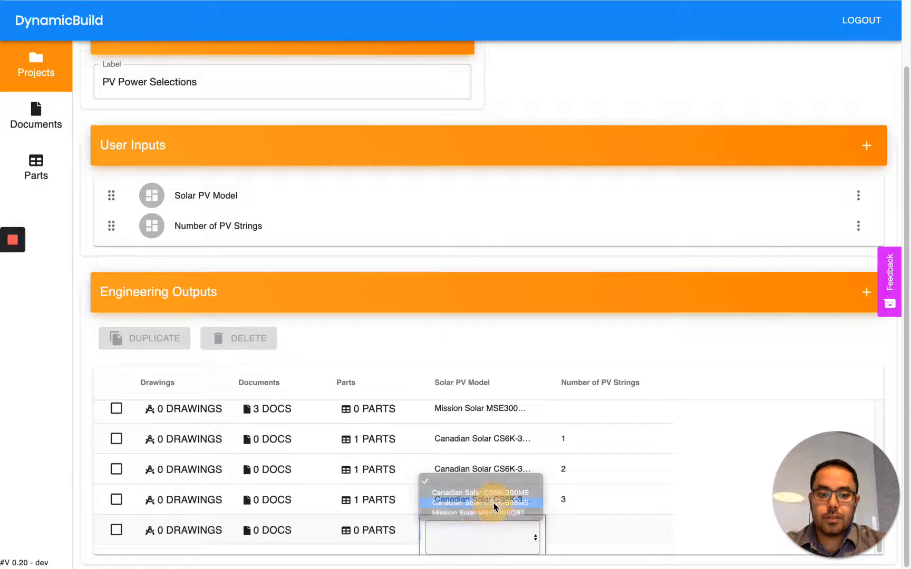
double_click(569, 537)
left_click(609, 539)
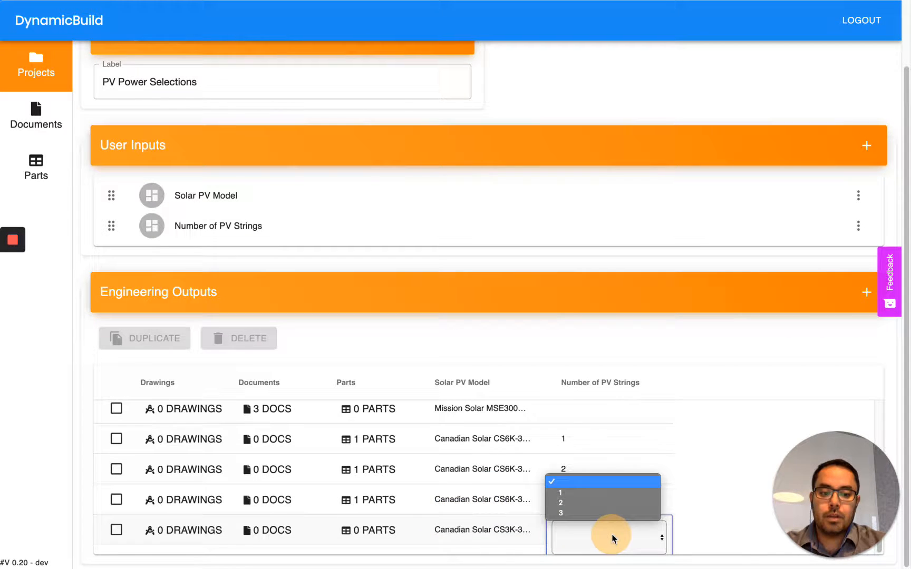
left_click(620, 494)
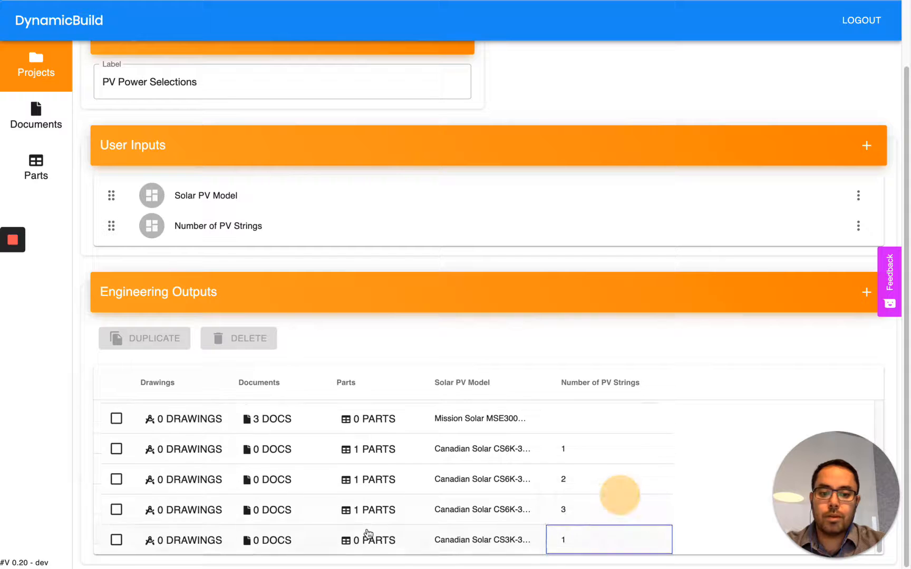
left_click(370, 538)
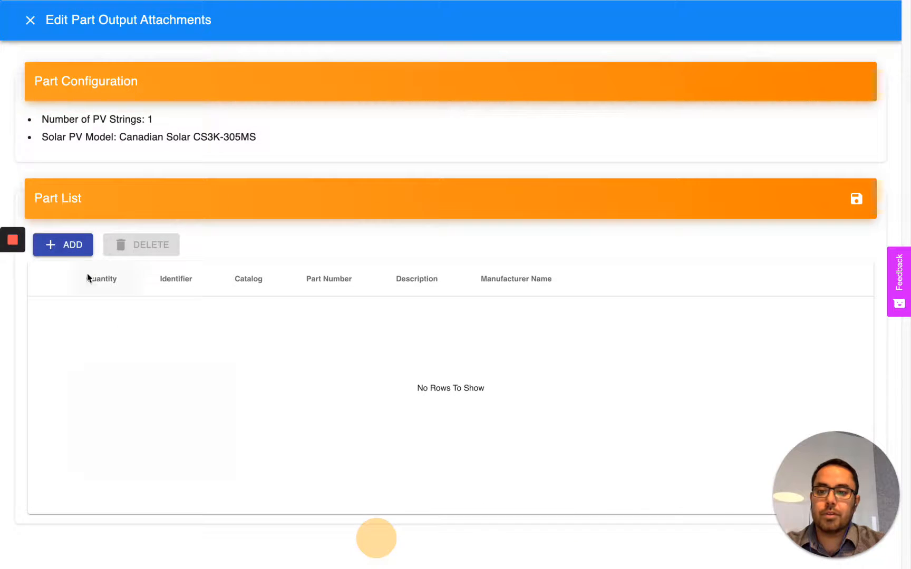
Step: Add the CS3K-305MS panel with quantity 4 and identifier PV PNL, then save the part list
left_click(71, 245)
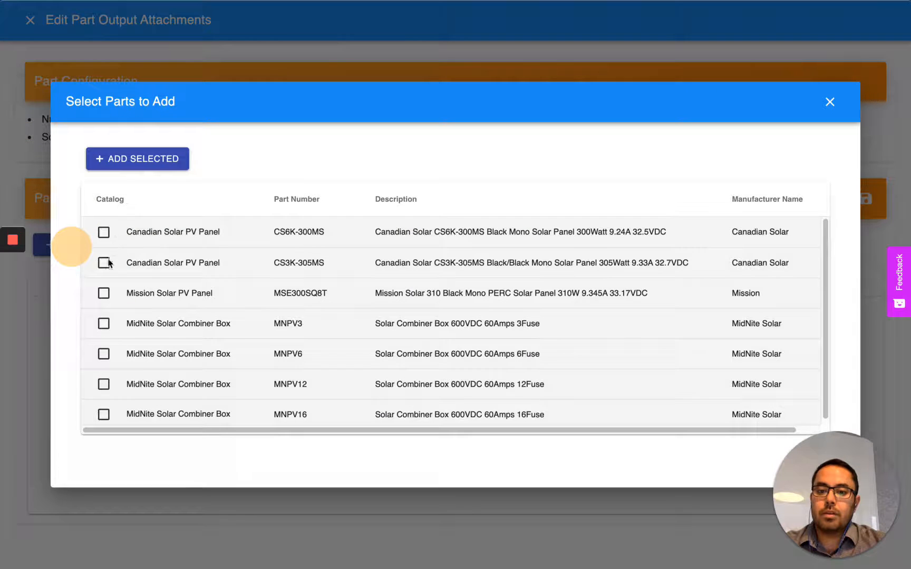
left_click(104, 263)
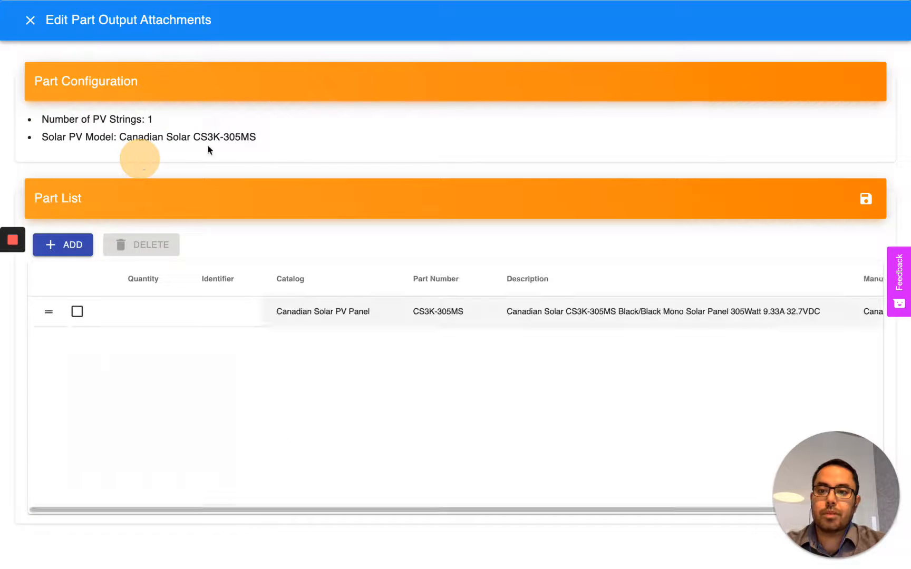
left_click(163, 317)
type("4")
key("Tab")
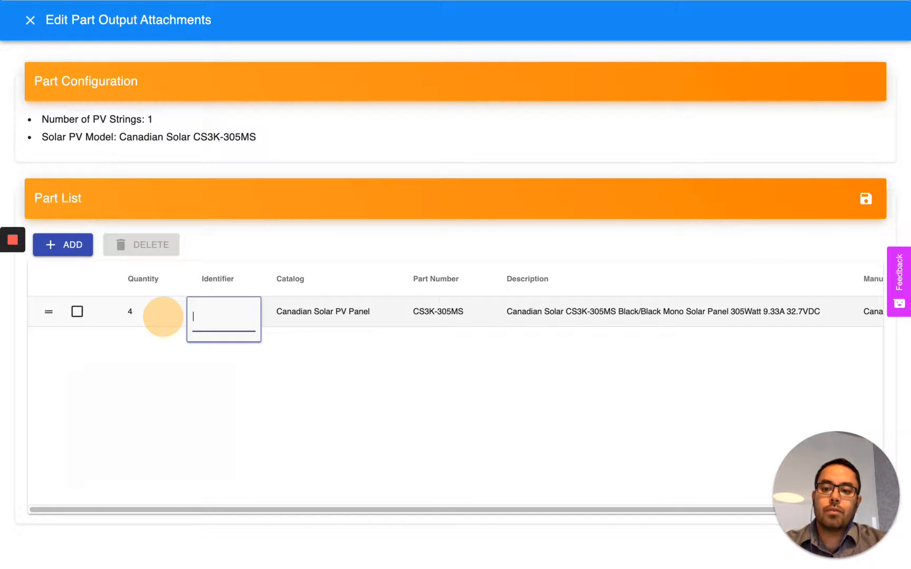
key("Return")
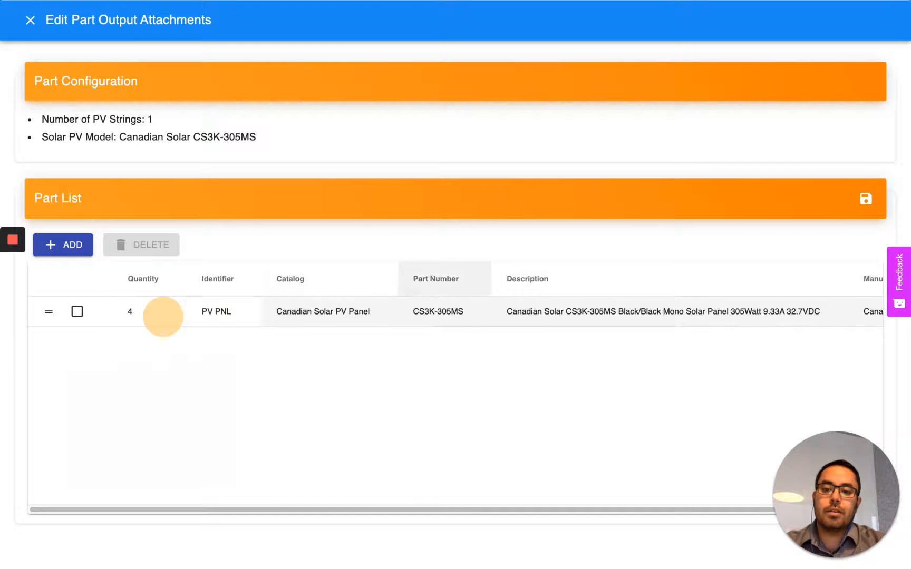
left_click(871, 198)
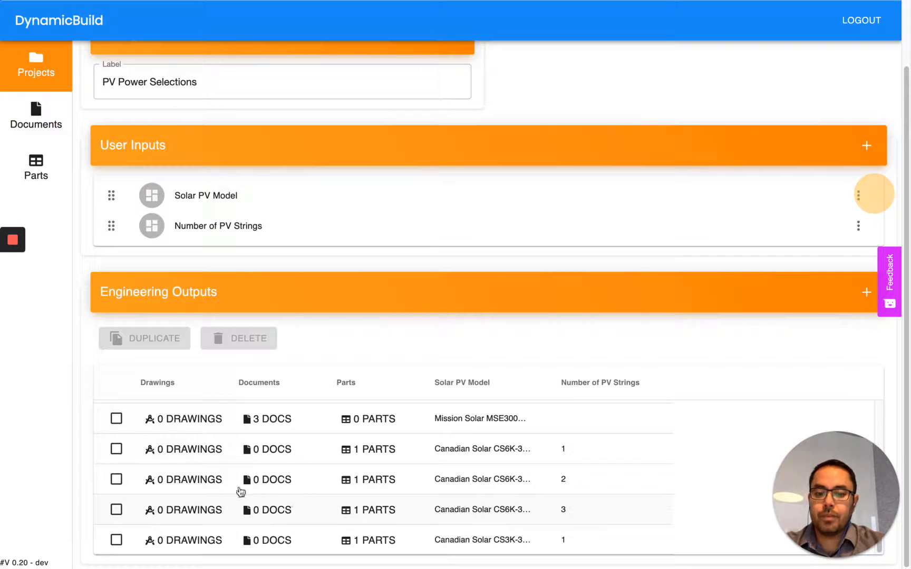
Step: Duplicate the CS3K-305MS output as a 2-string version with 8 panels and save
left_click(116, 538)
left_click(158, 340)
left_click(574, 539)
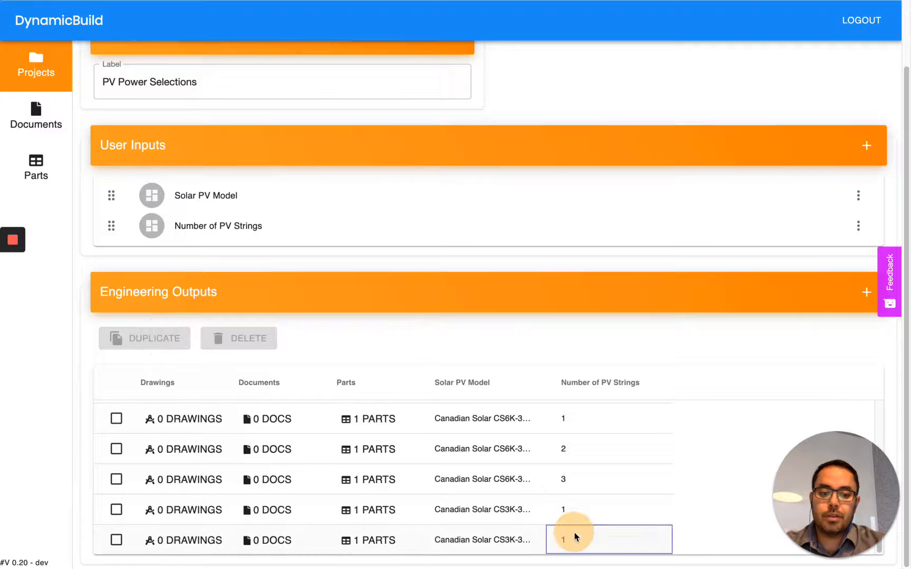
left_click(592, 539)
left_click(608, 547)
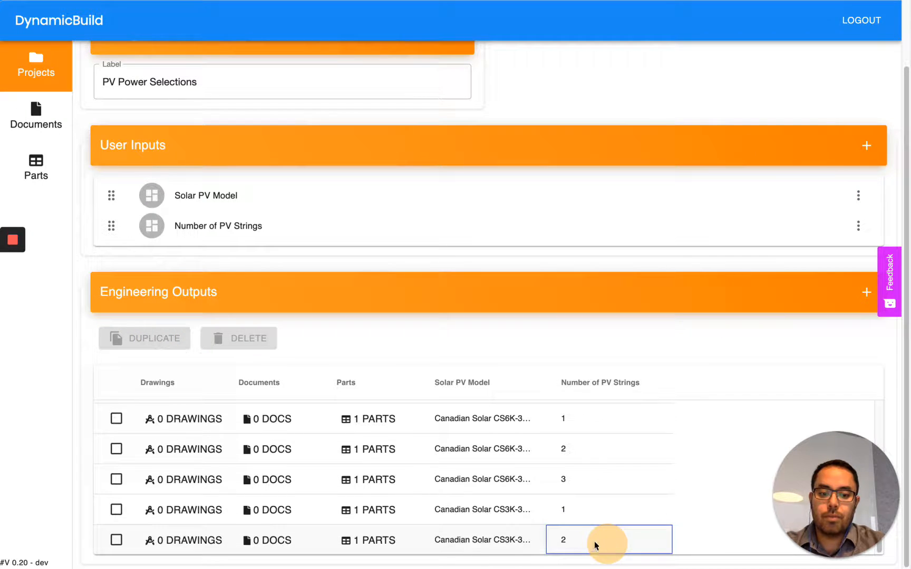
left_click(378, 540)
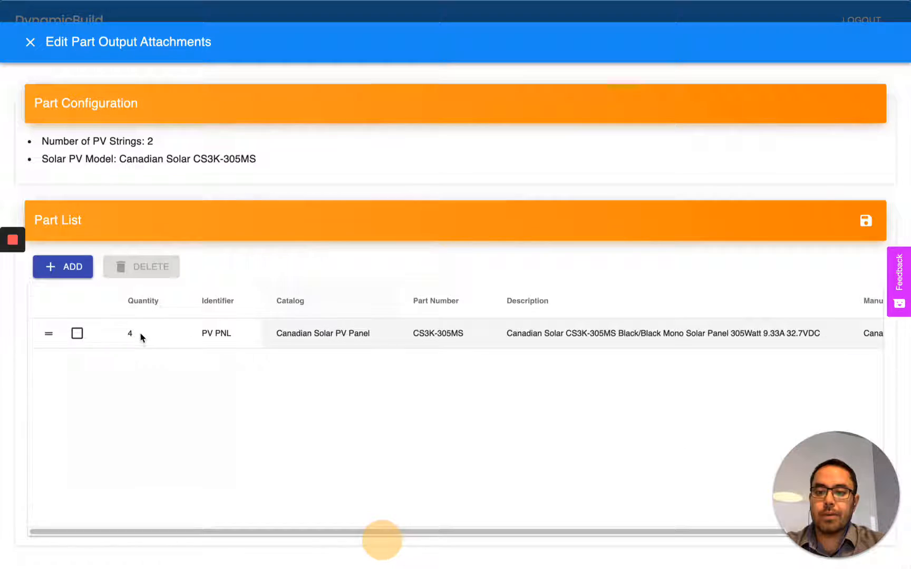
left_click(140, 333)
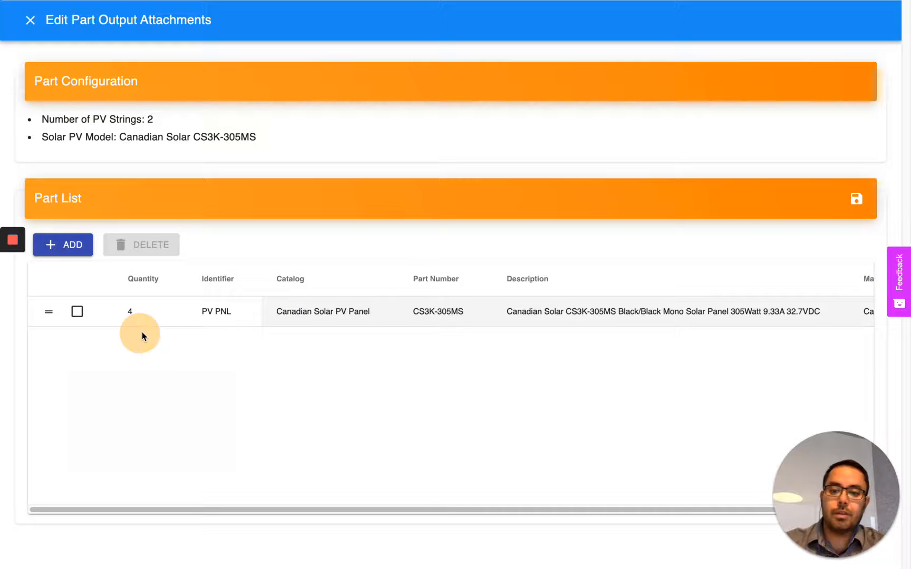
double_click(140, 318)
key("Return")
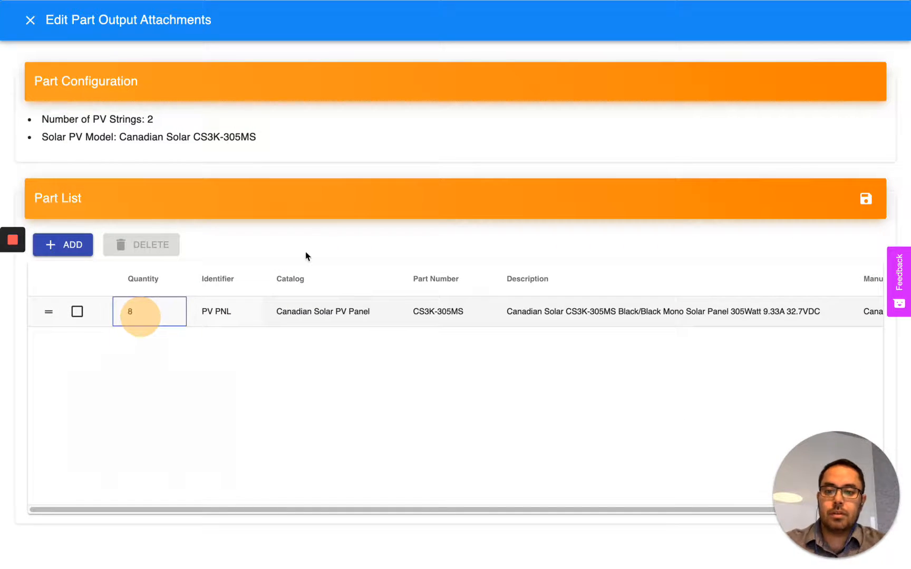
left_click(866, 199)
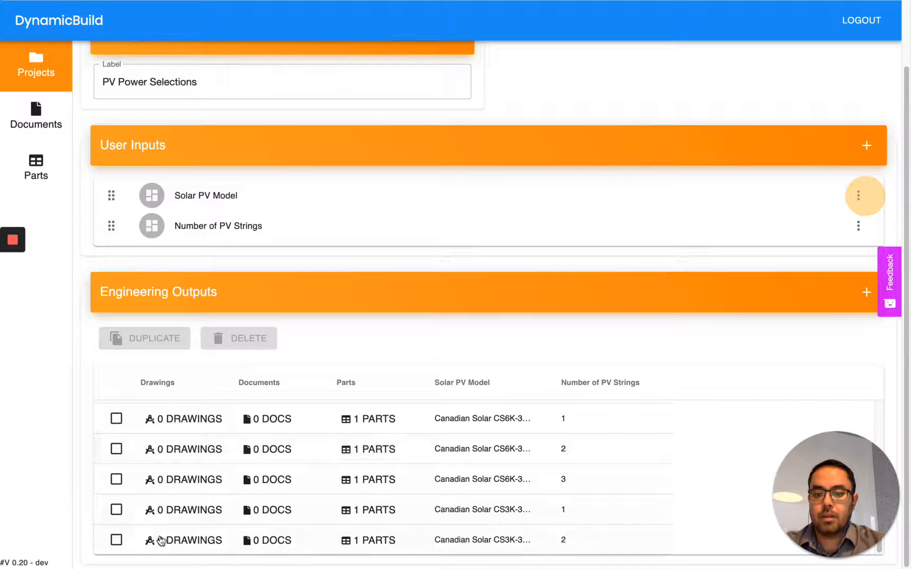
Step: Duplicate the 2-string output as a 3-string version with 12 panels and save
left_click(117, 542)
left_click(143, 341)
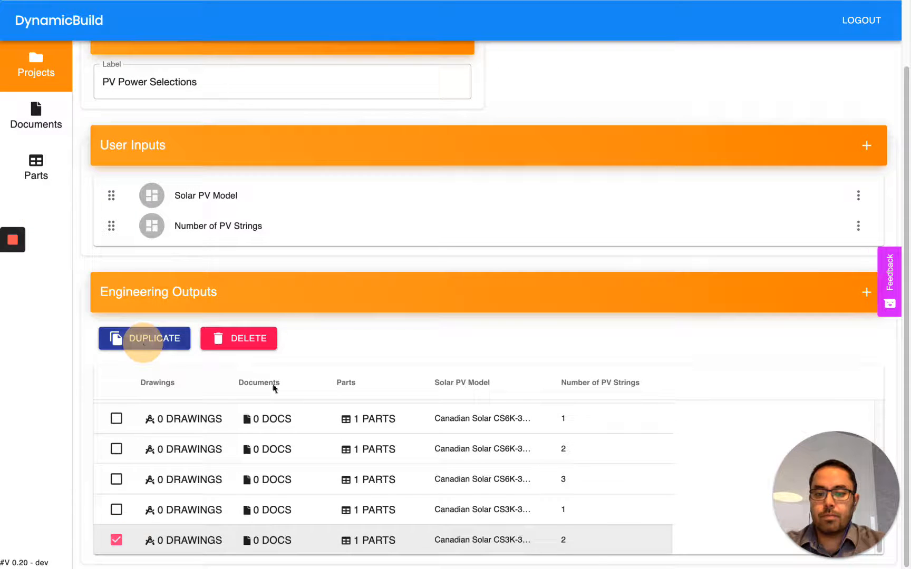
double_click(580, 540)
left_click(615, 538)
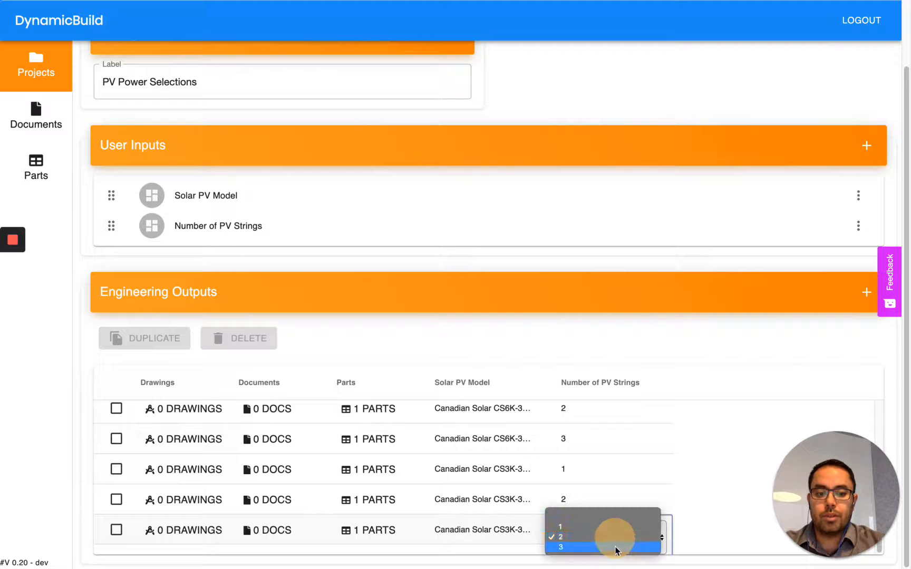
left_click(615, 548)
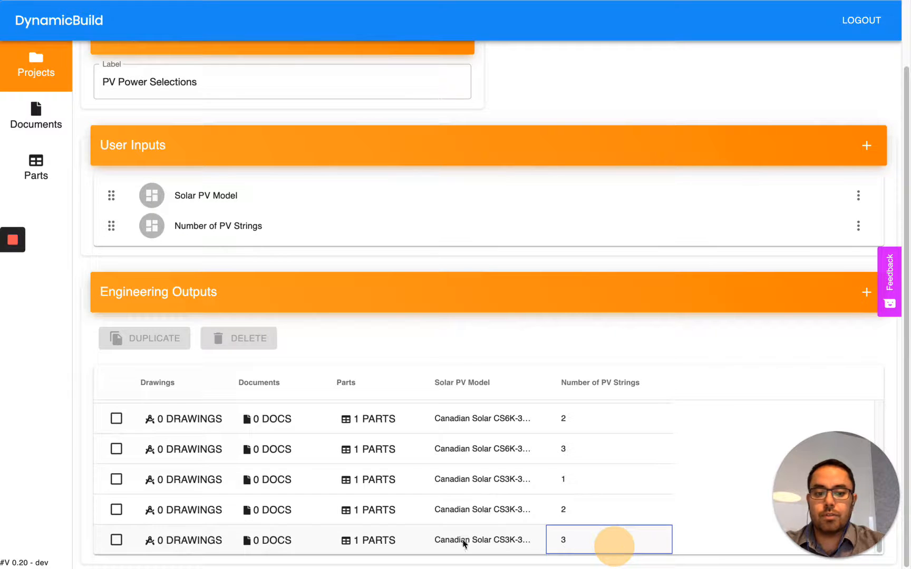
left_click(378, 540)
double_click(128, 309)
type("12")
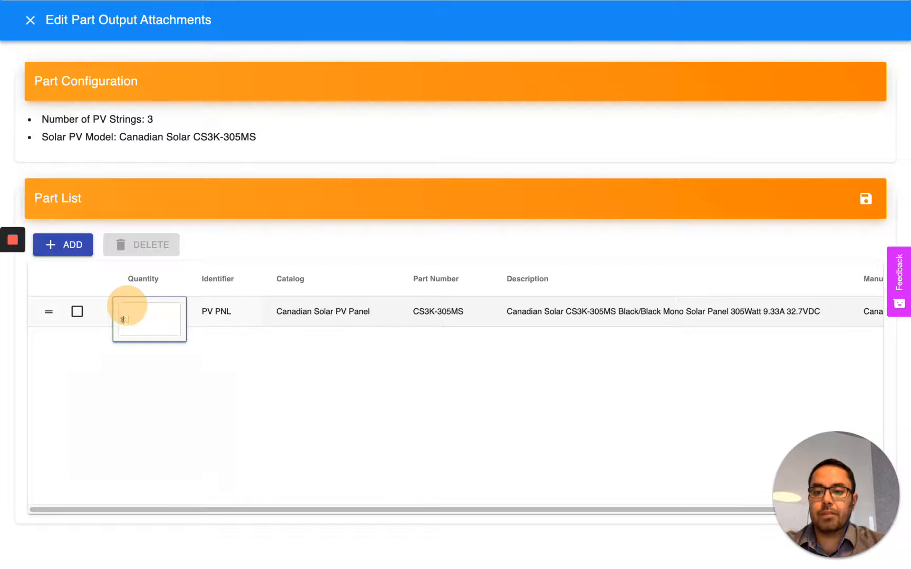
left_click(865, 199)
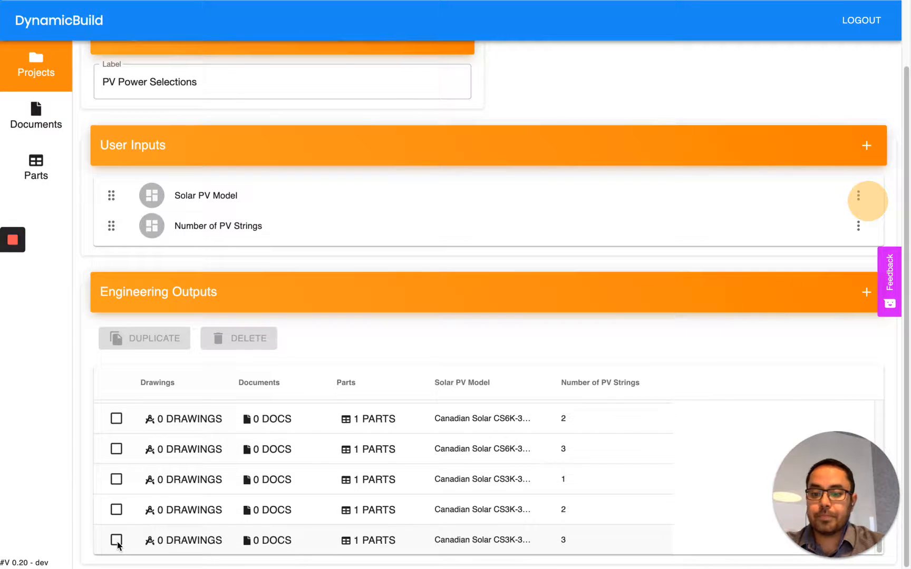
Step: Duplicate the 1-string CS3K output and change the copy's PV model to Mission Solar MSE300SQ8T
left_click(116, 480)
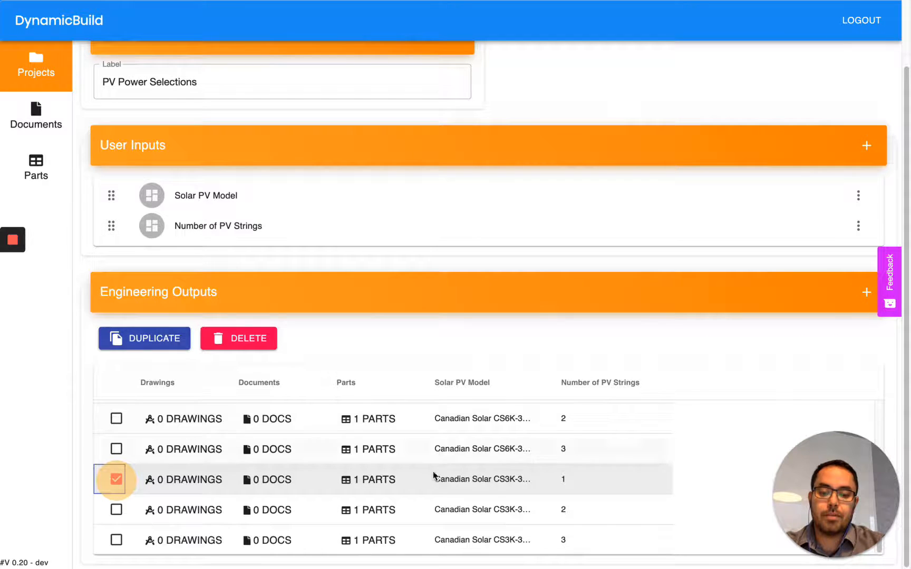
left_click(148, 337)
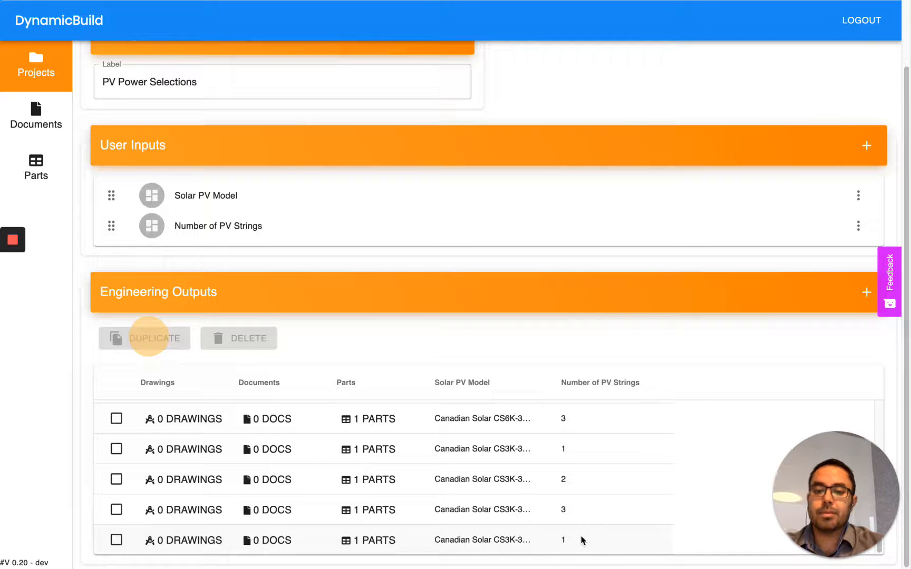
left_click(517, 540)
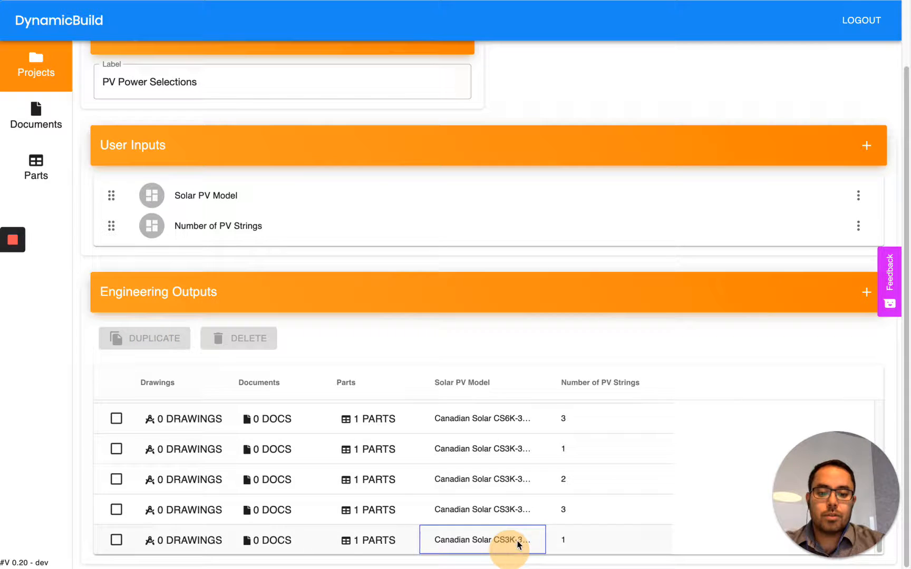
left_click(484, 530)
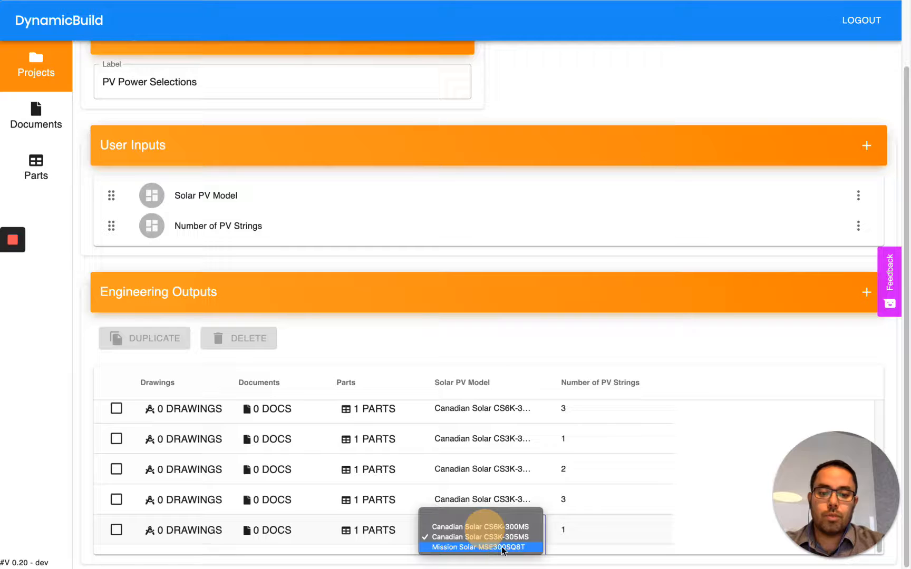
left_click(501, 547)
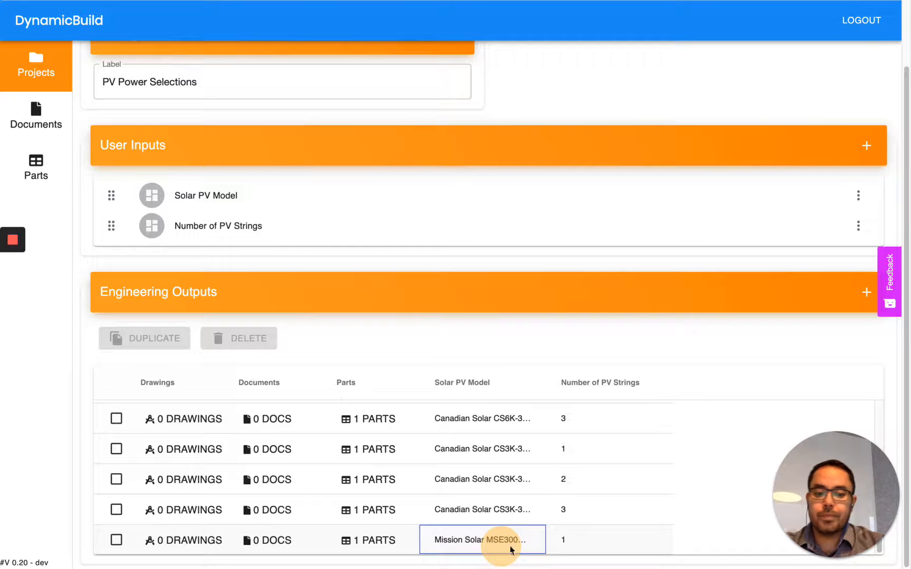
Step: Replace the Canadian Solar panel with 4 Mission Solar PV Panels identified PV PNL, and save
left_click(368, 541)
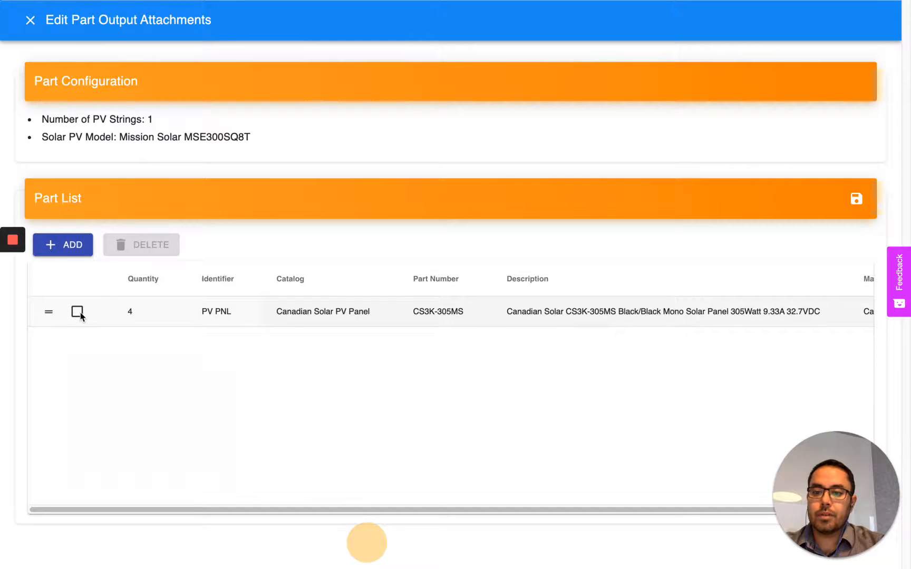
left_click(79, 313)
left_click(152, 242)
left_click(533, 327)
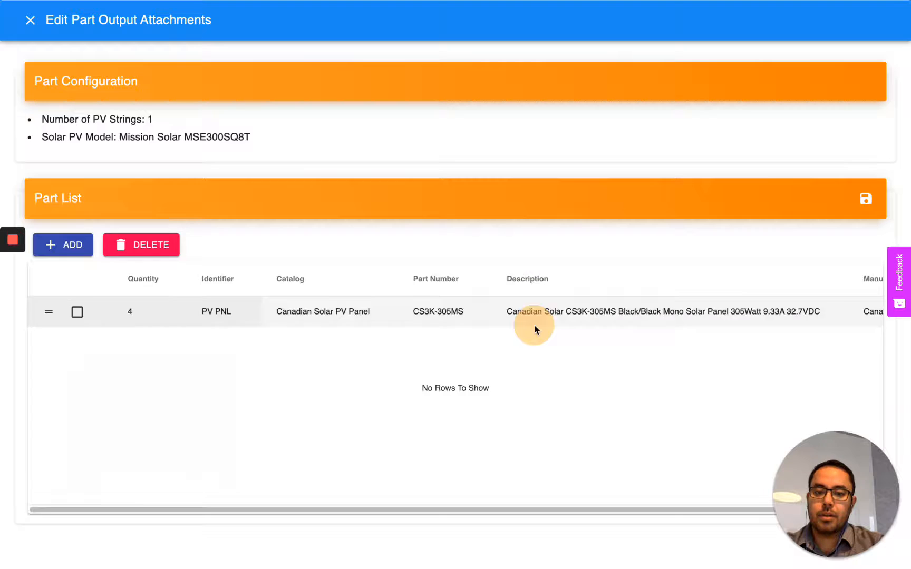
left_click(53, 244)
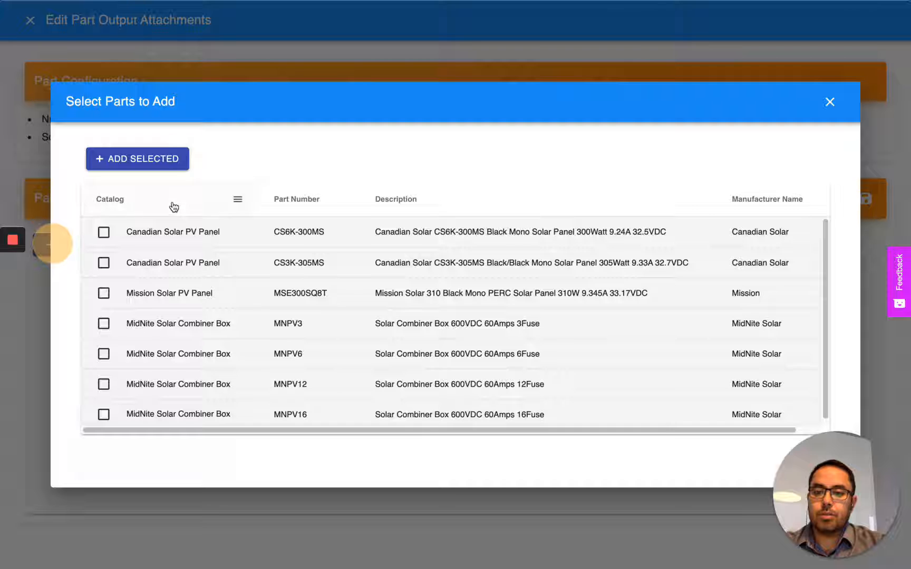
left_click(103, 293)
left_click(140, 164)
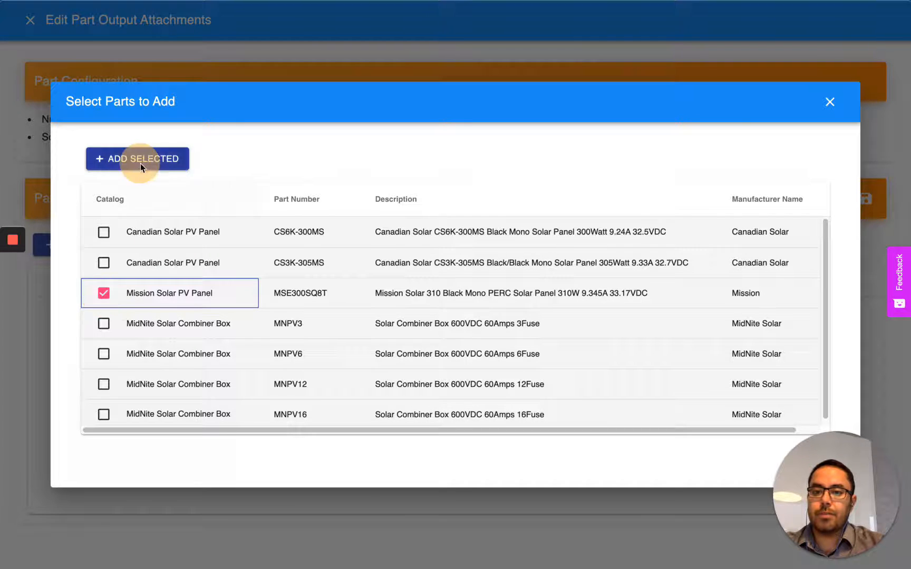
left_click(150, 319)
type("4")
key("Tab")
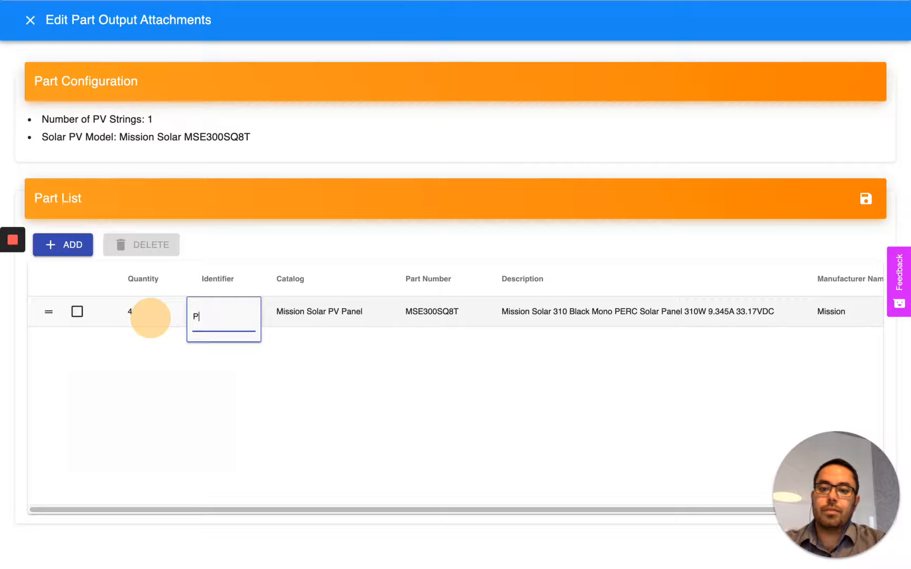
type("PV PNL")
key("Return")
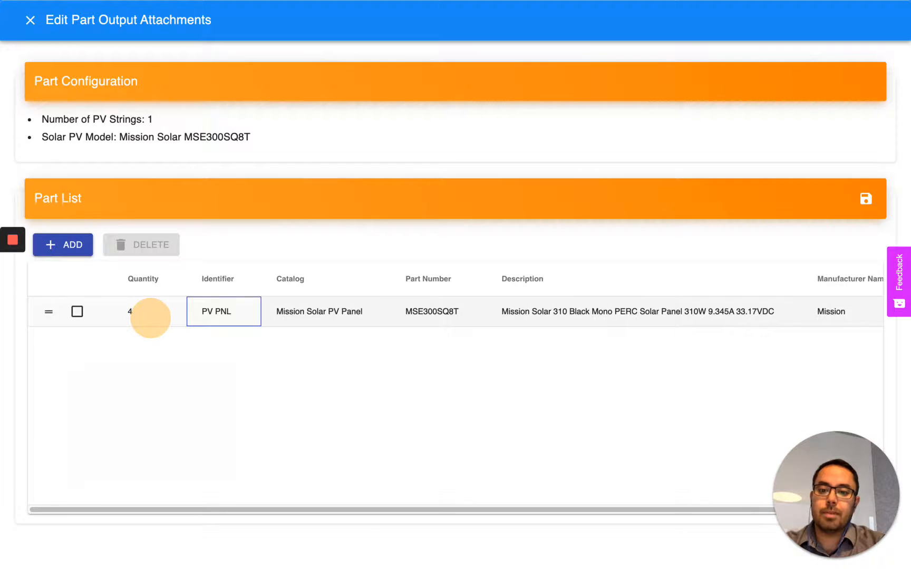
left_click(866, 199)
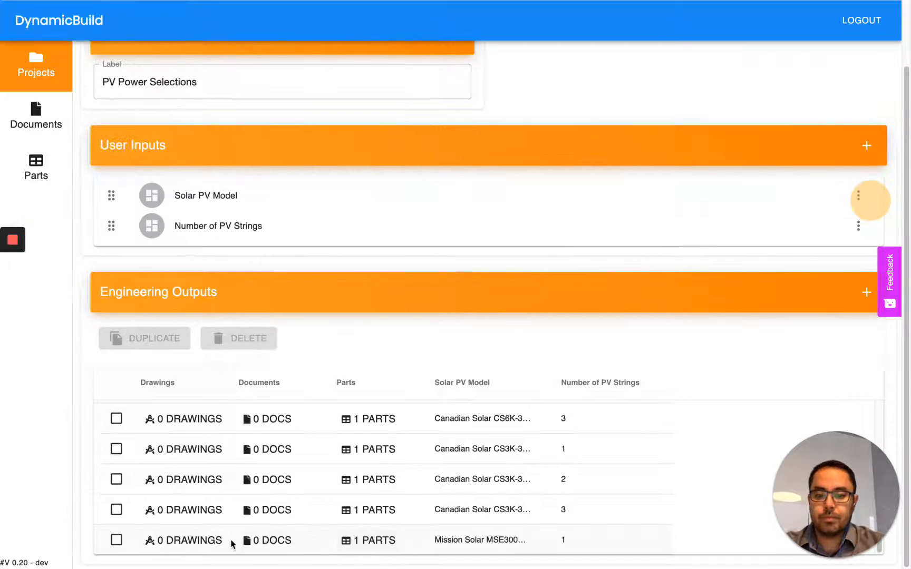
Step: Duplicate the Mission Solar output as a 2-string version with 8 panels in its part list
left_click(116, 540)
left_click(155, 340)
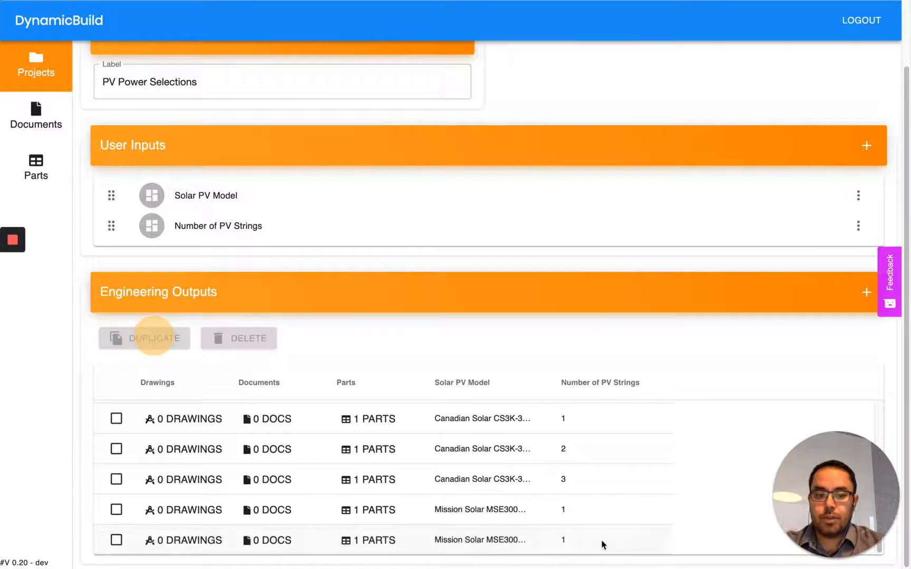
double_click(579, 536)
left_click(610, 535)
left_click(623, 548)
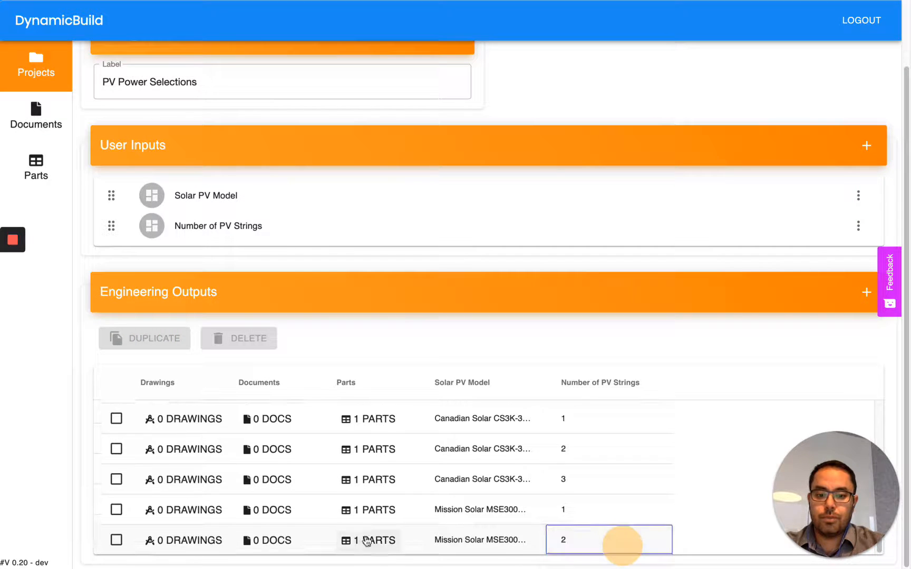
left_click(361, 538)
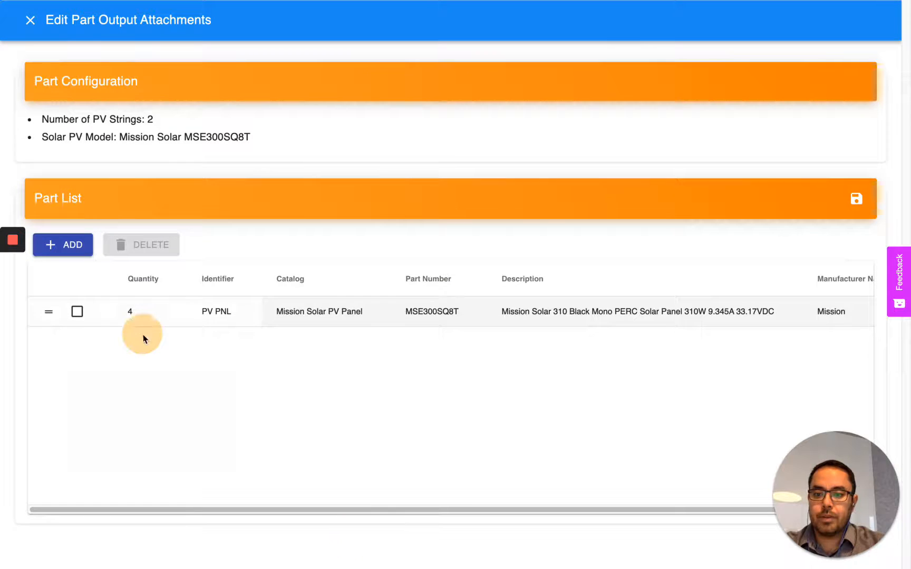
double_click(129, 312)
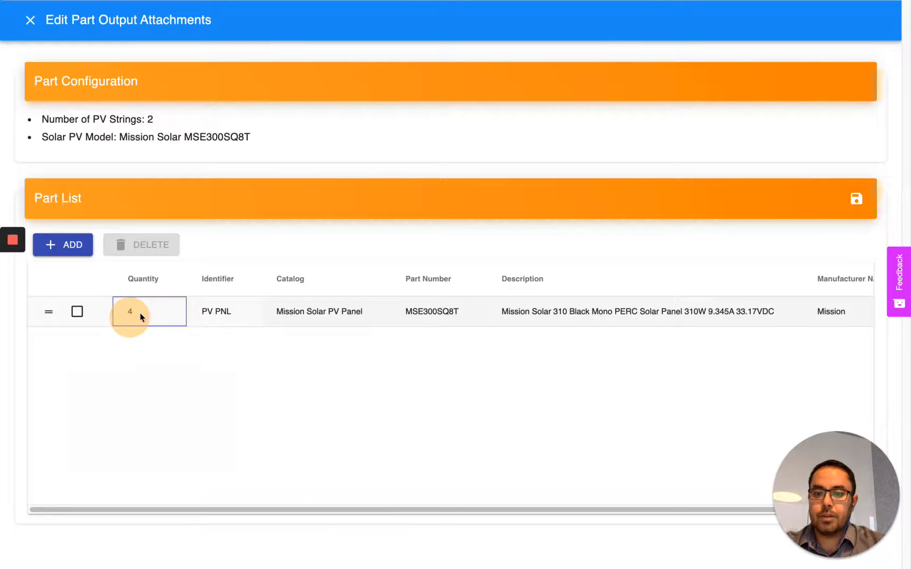
type("8")
key("Return")
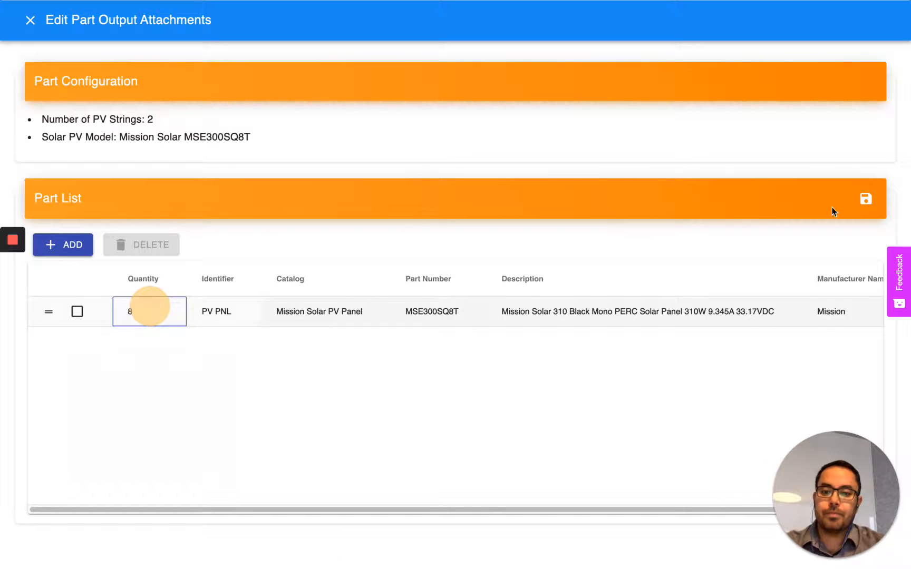
left_click(865, 200)
Step: Duplicate it again as a 3-string Mission Solar output with 12 panels
left_click(116, 540)
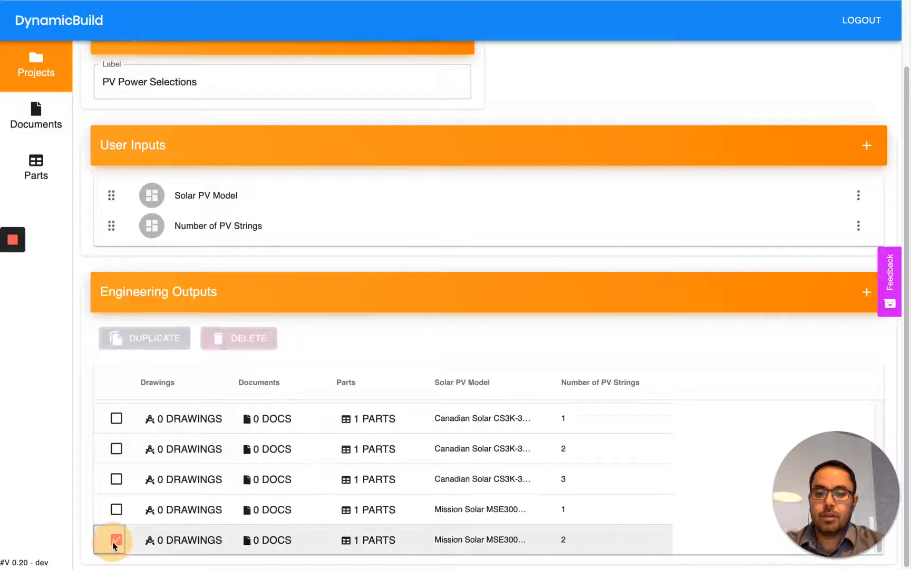
left_click(145, 336)
double_click(583, 543)
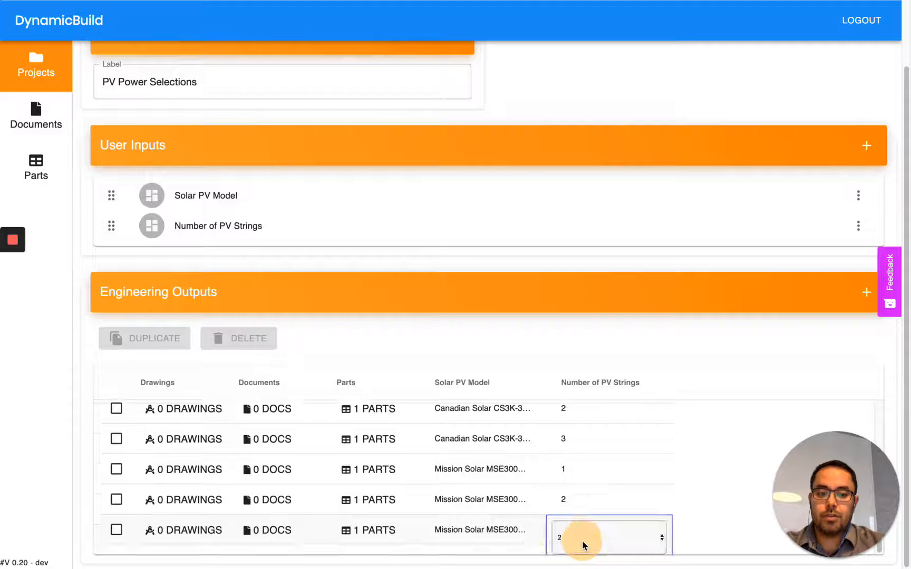
left_click(609, 540)
left_click(613, 546)
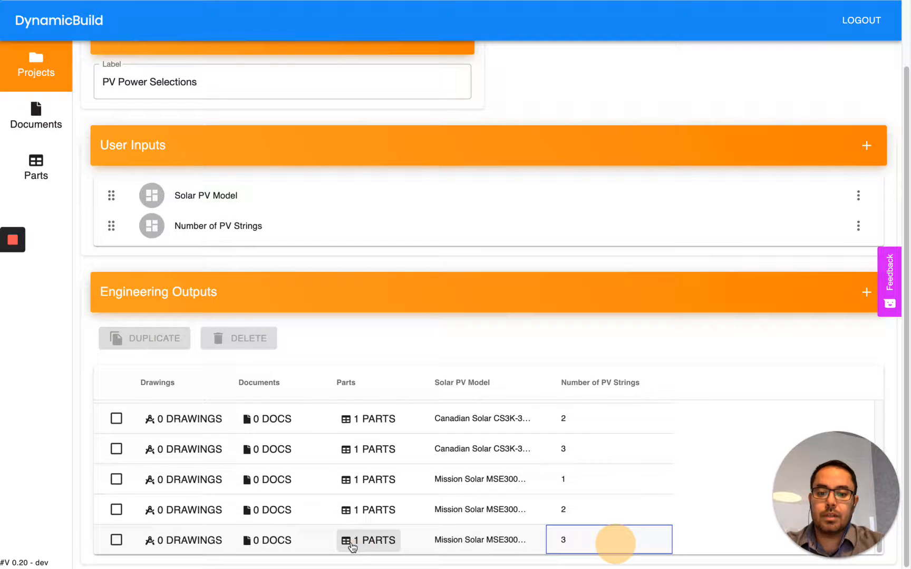
left_click(351, 542)
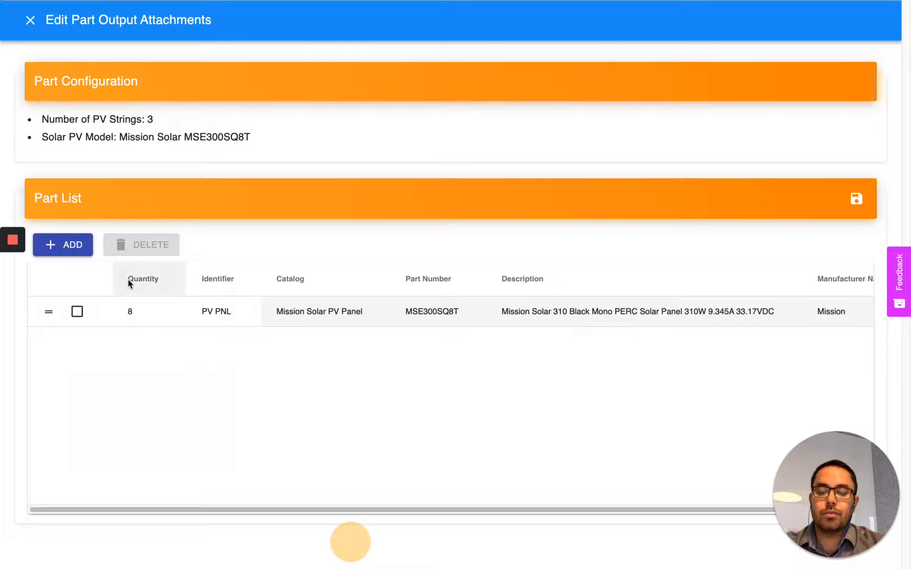
left_click(135, 312)
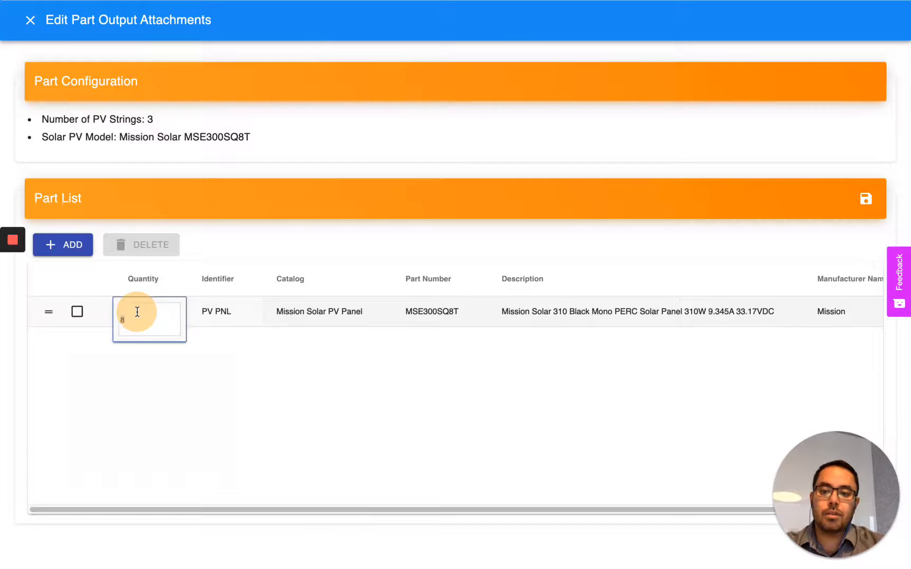
key("Return")
left_click(864, 201)
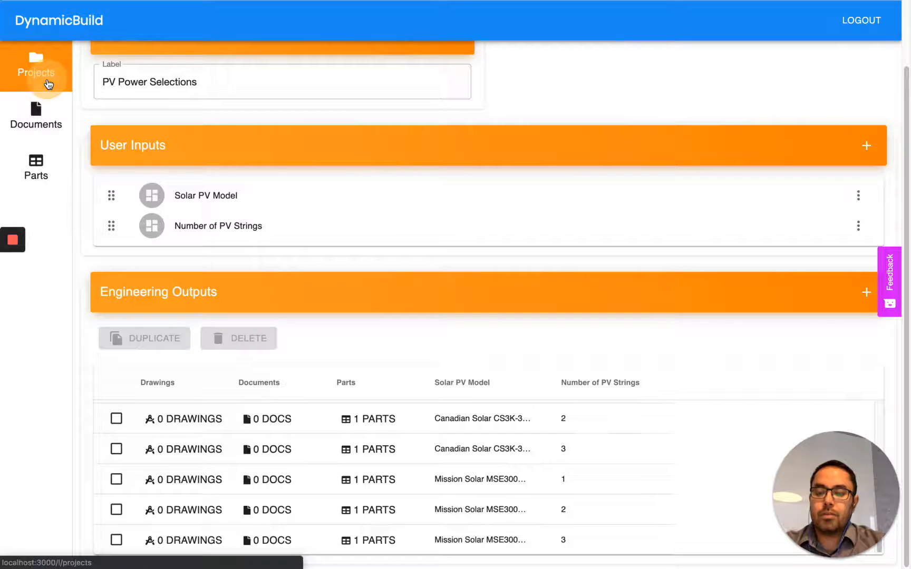
Step: Open the Solar PV Combiner Tutorial project and set Solar PV Model to Canadian Solar CS3K-305MS
left_click(48, 82)
left_click(259, 179)
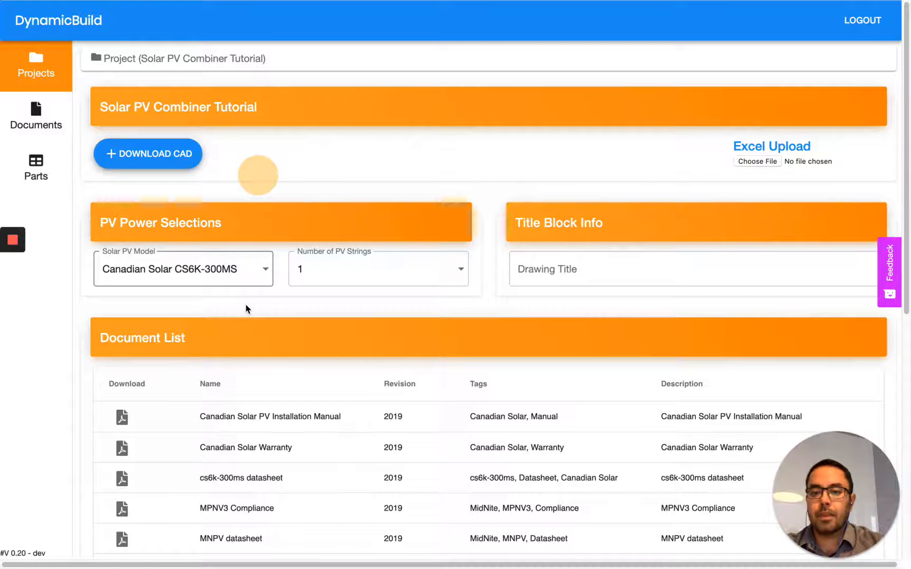
scroll(246, 307, "down", 1)
left_click(247, 242)
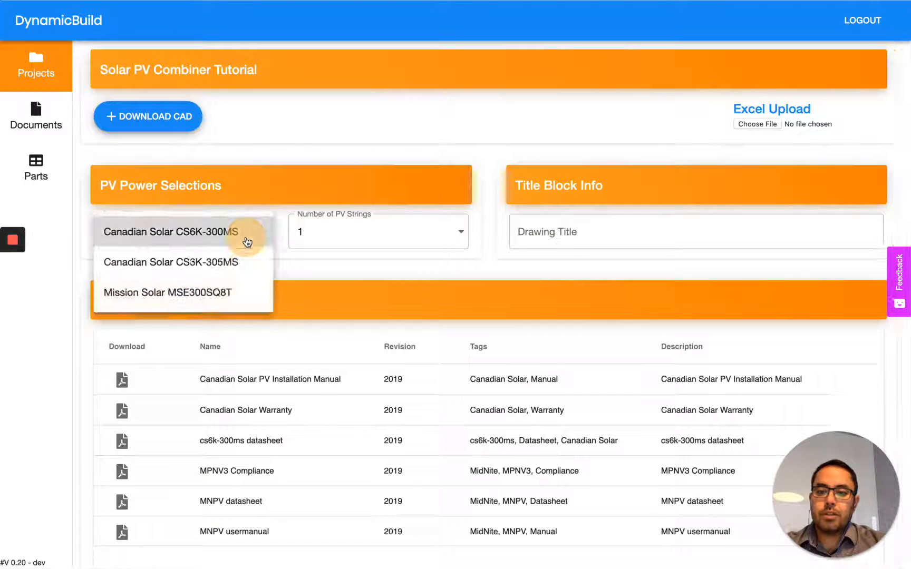
left_click(240, 266)
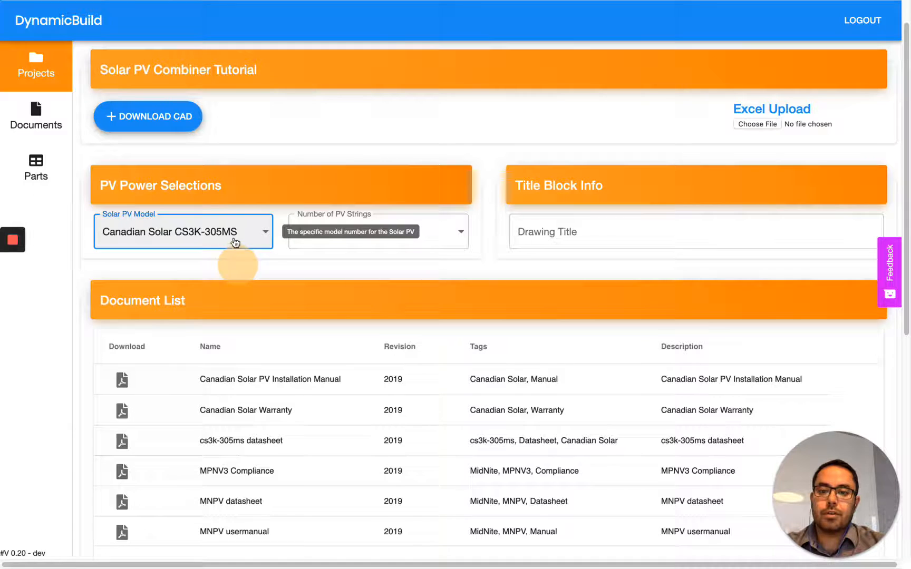
Step: Set Number of PV Strings to 3 and check the resulting 12 CS3K-305MS panels
scroll(248, 327, "down", 10)
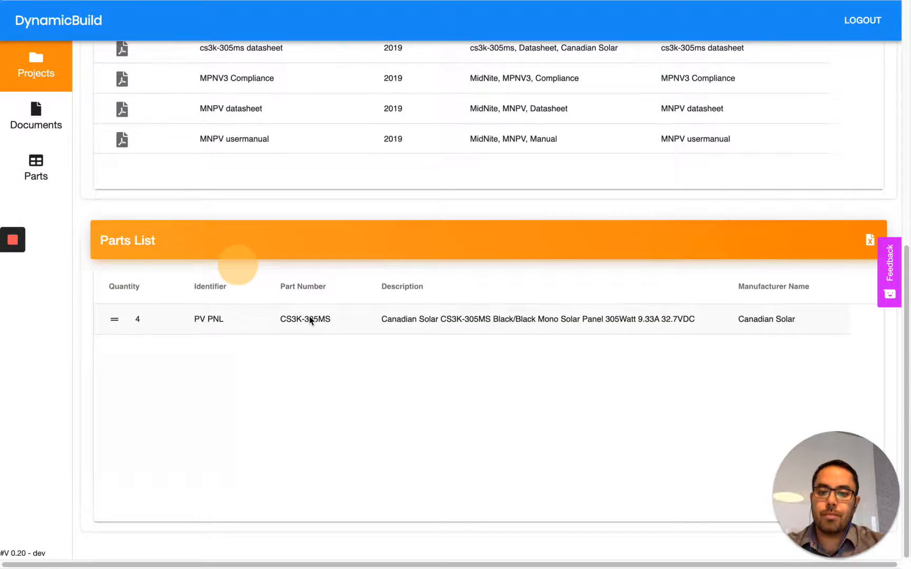
scroll(311, 320, "up", 10)
left_click(364, 270)
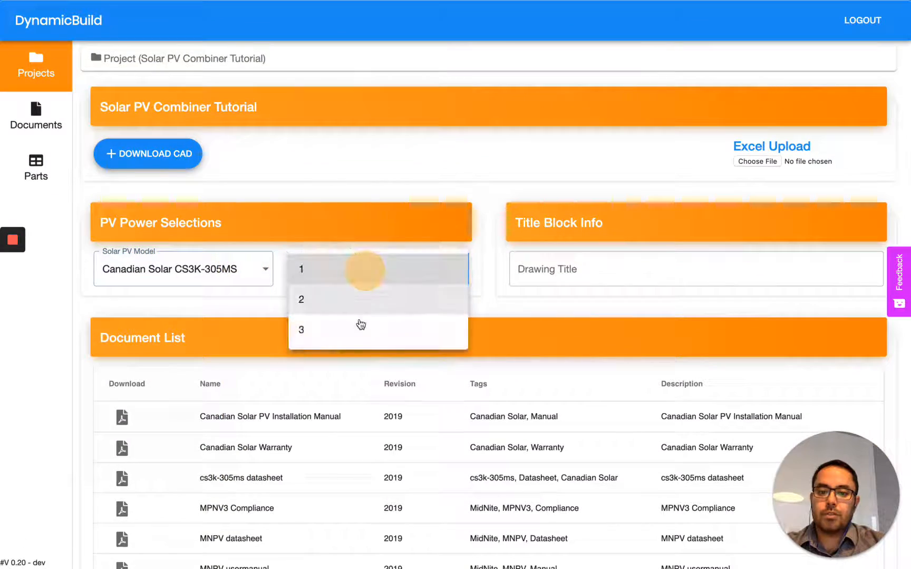
left_click(359, 325)
scroll(301, 329, "down", 5)
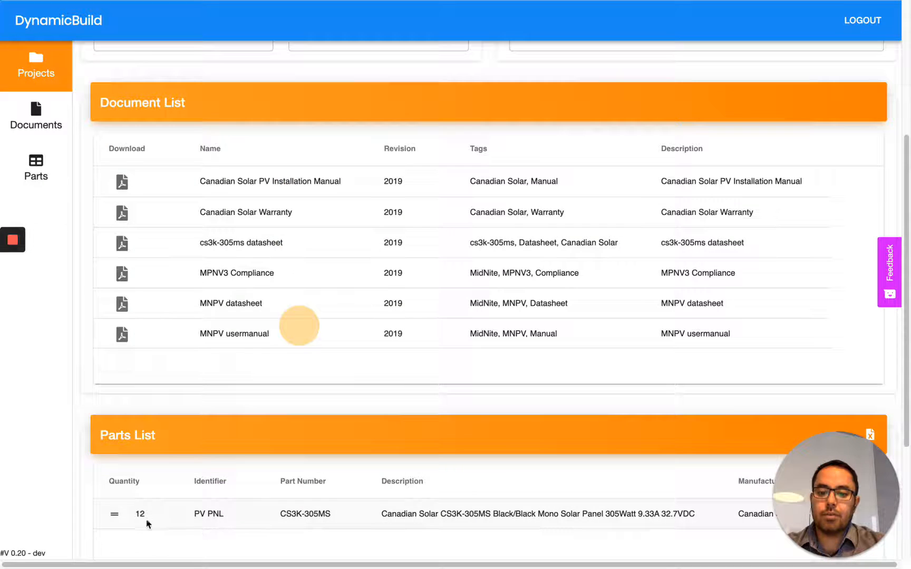
scroll(204, 159, "up", 2)
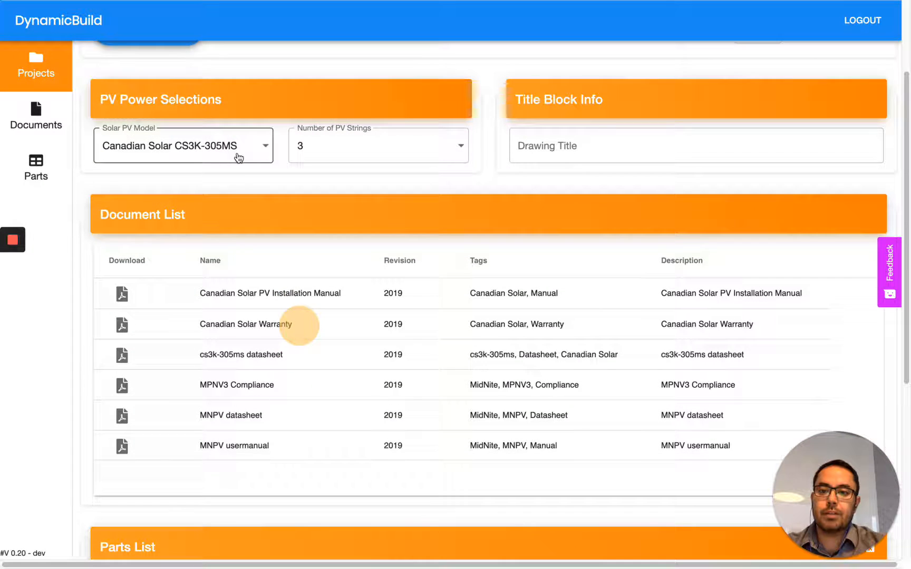
Step: Switch the model to Mission Solar MSE300SQ8T and review the Document List and 12-panel Parts List
left_click(236, 159)
left_click(231, 177)
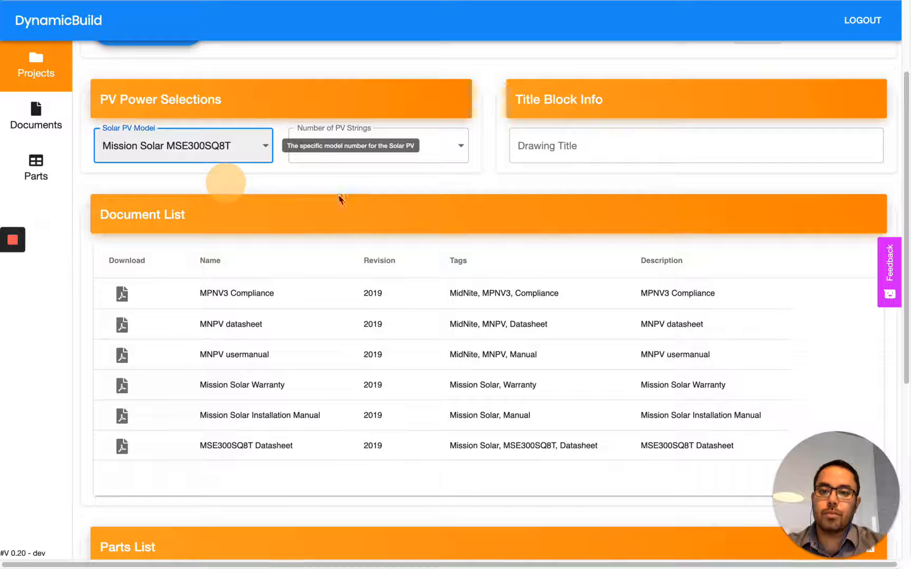
left_click(362, 183)
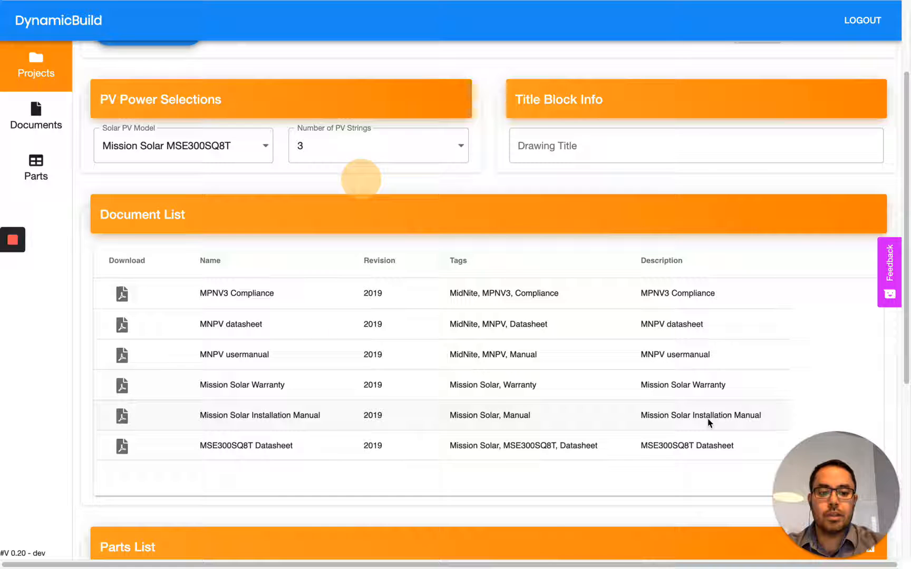
scroll(432, 440, "down", 4)
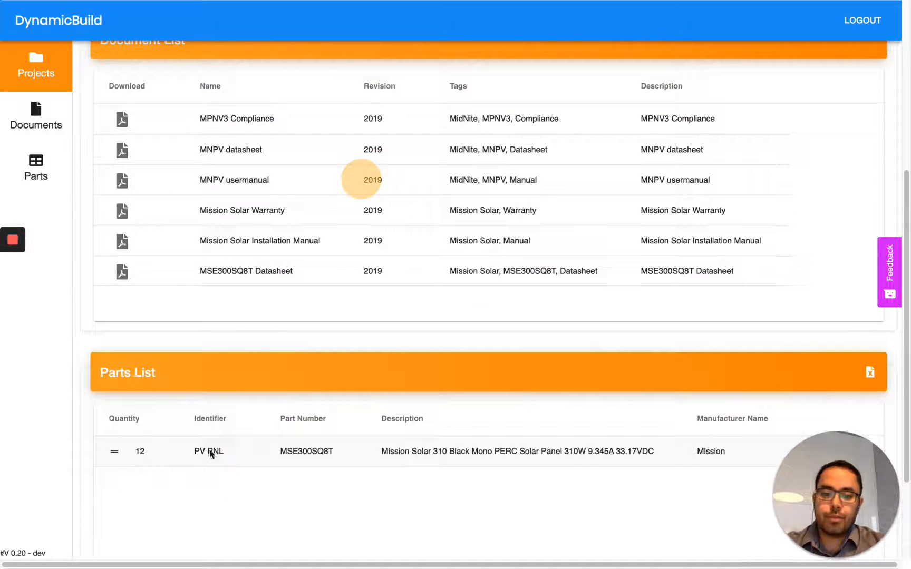
scroll(205, 476, "down", 3)
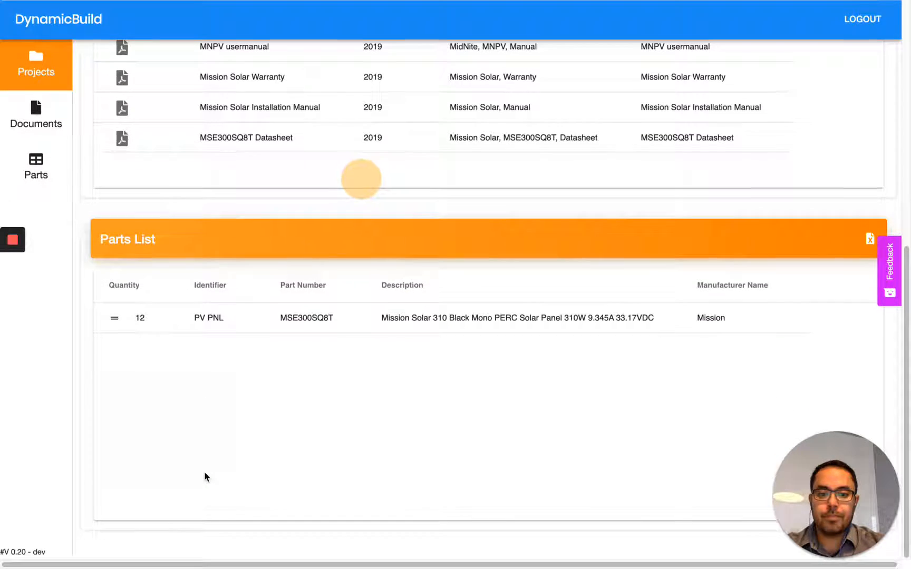
scroll(206, 476, "up", 2)
scroll(205, 476, "up", 7)
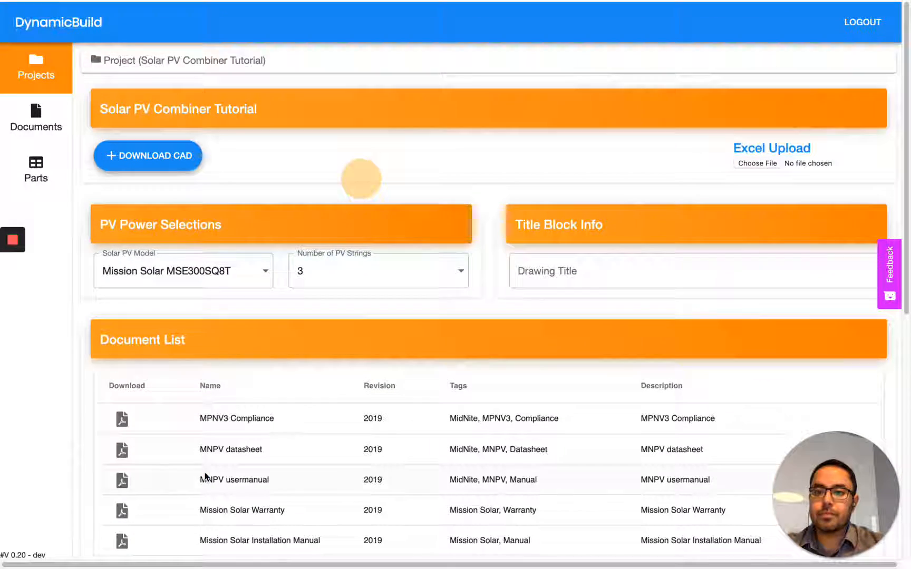